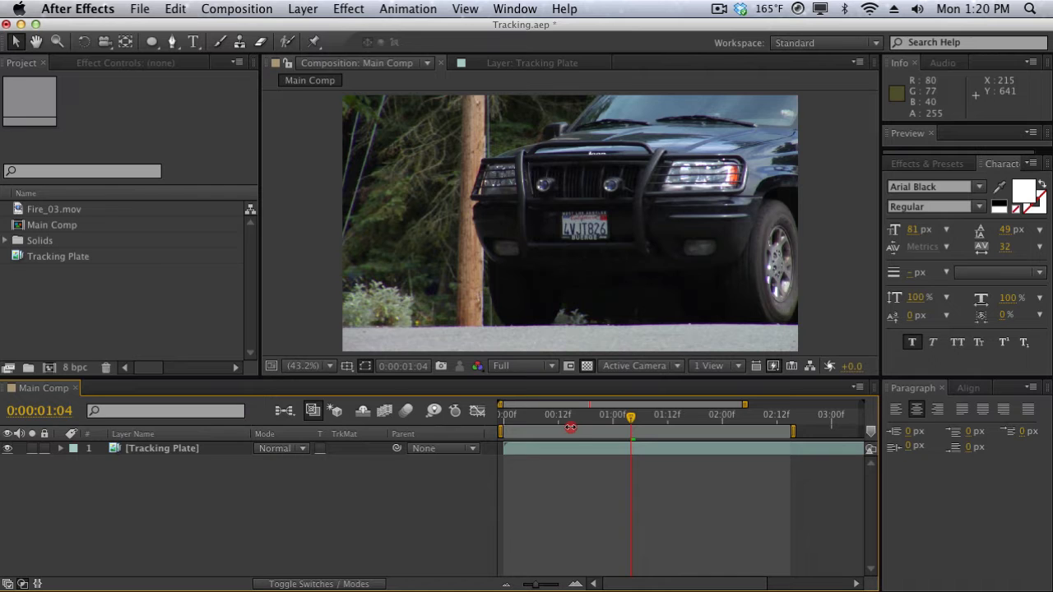
- Add a text layer reading "HIT ME" at 0:00:01:16 and place it just above the front grille of the dark SUV
left_click_drag(570, 427, 672, 408)
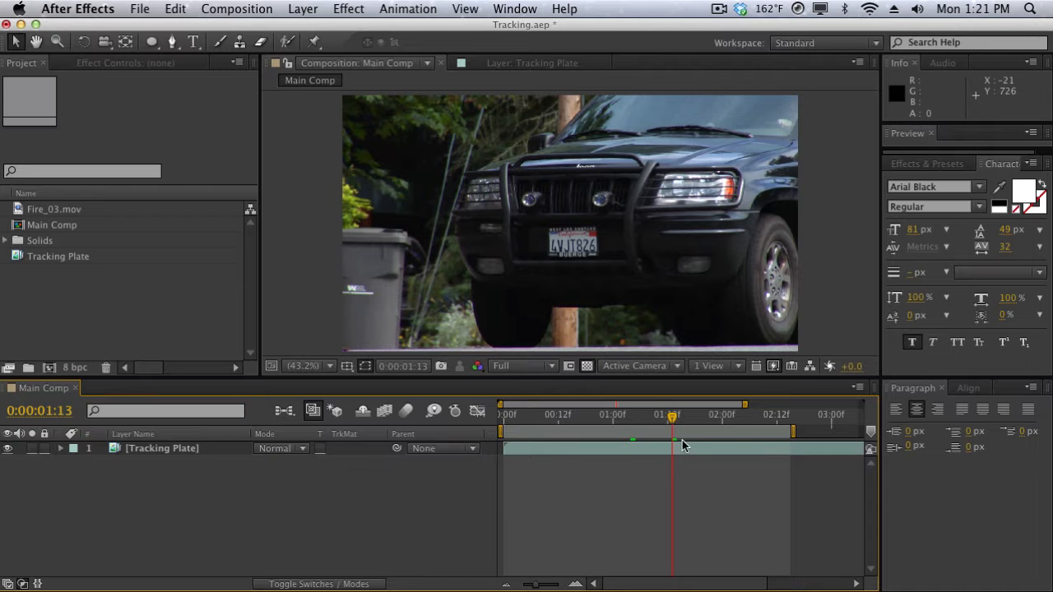
mouse_move(672, 418)
left_mouse_down()
mouse_move(517, 422)
mouse_move(686, 419)
left_mouse_up()
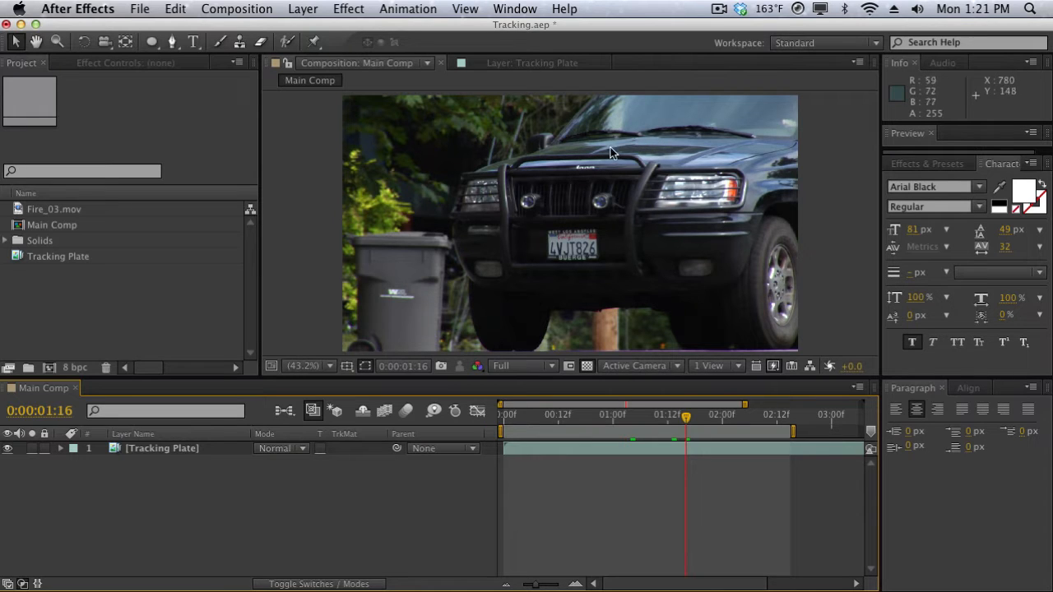
left_click(303, 9)
mouse_move(407, 31)
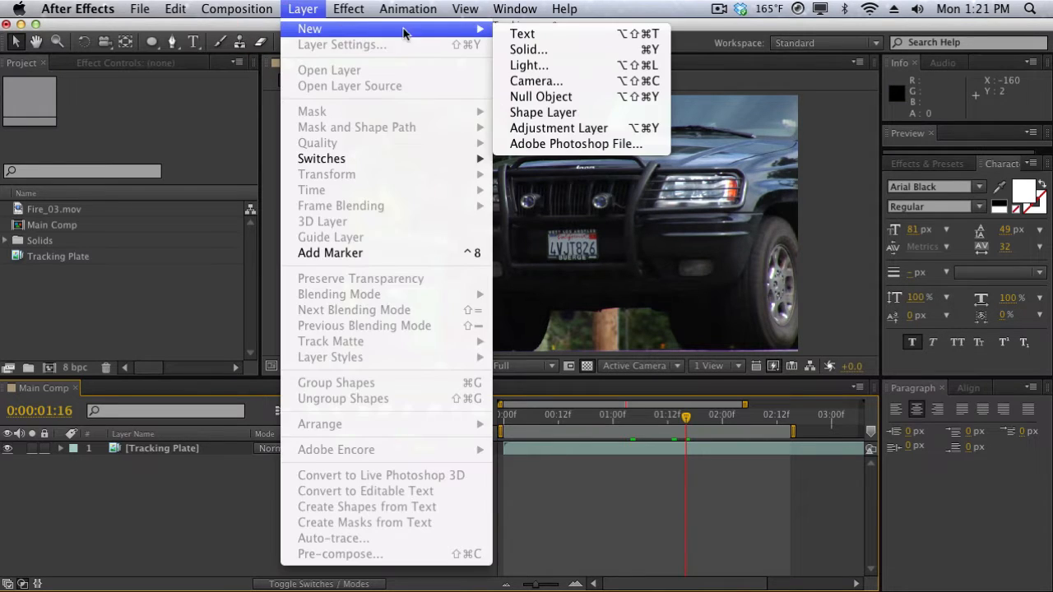
left_click(511, 33)
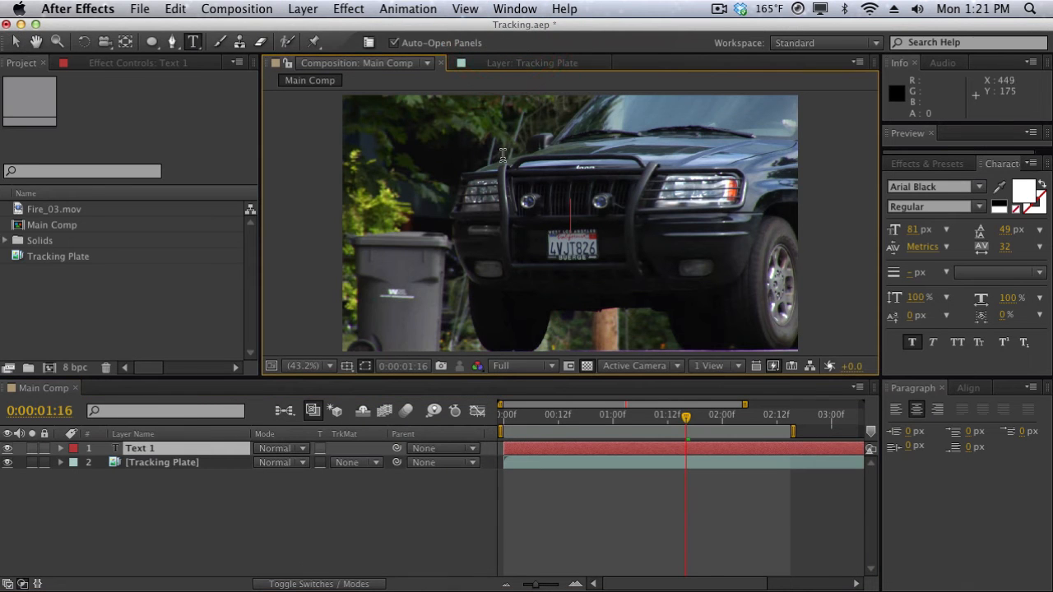
type("HIT ME")
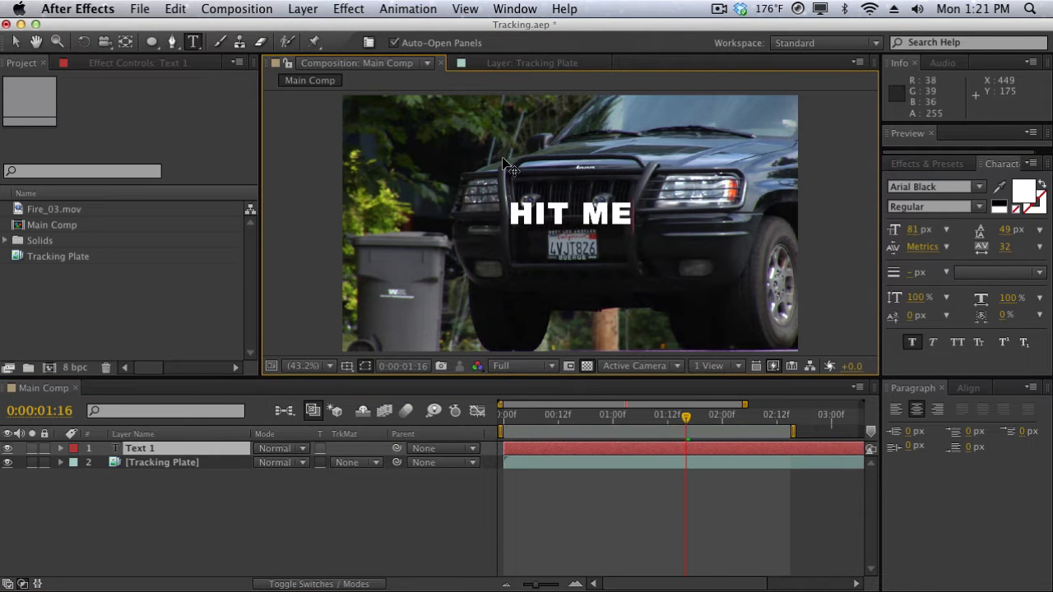
left_click(18, 42)
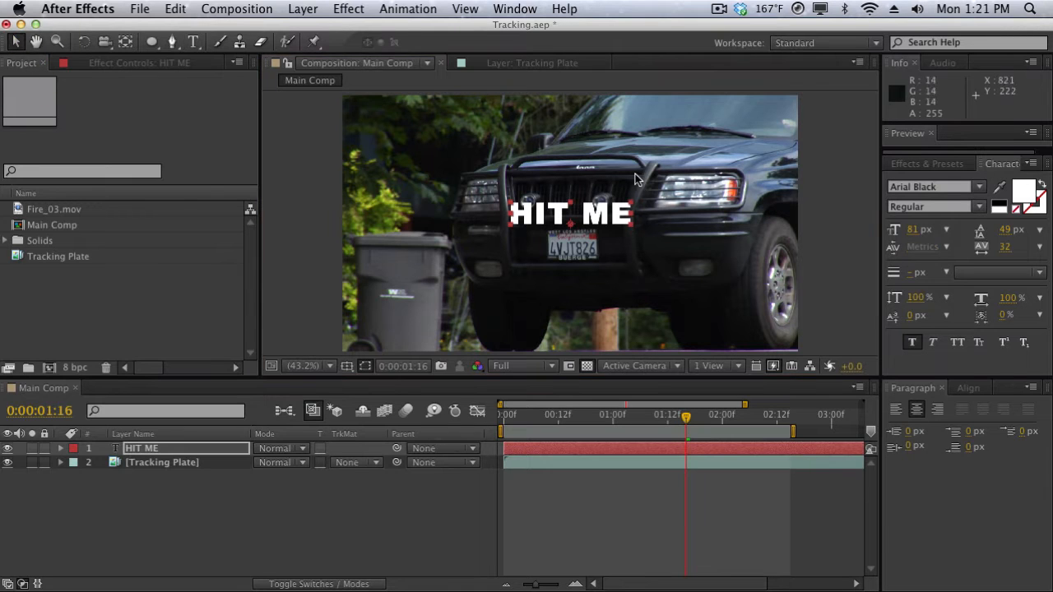
left_click_drag(605, 220, 622, 148)
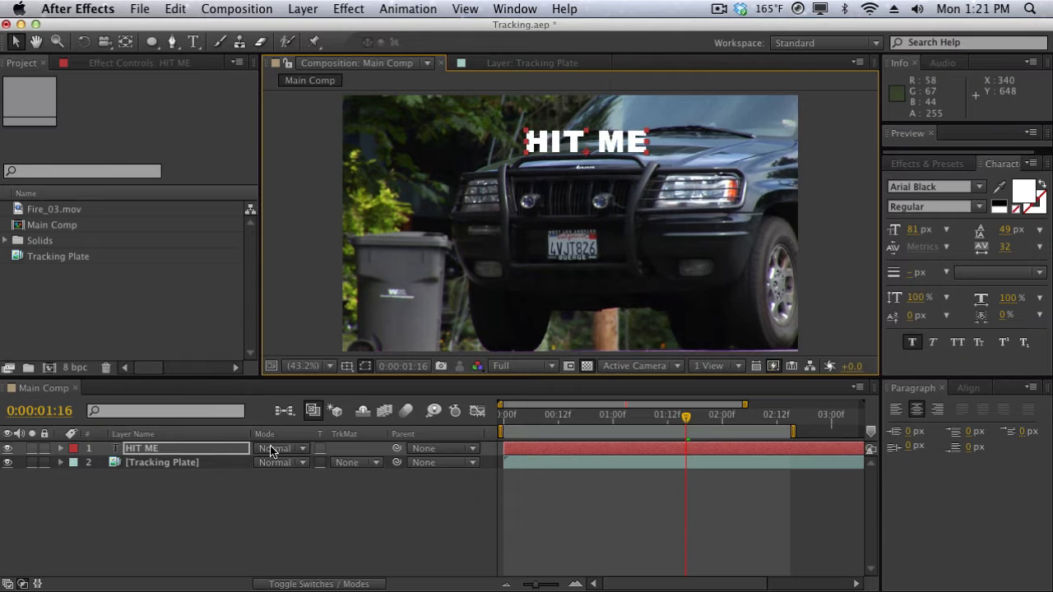
- At 0:00:00:00, move the HIT ME text above the SUV's grille to about 577.5, 147 and set a first Position keyframe
left_click_drag(640, 420, 457, 425)
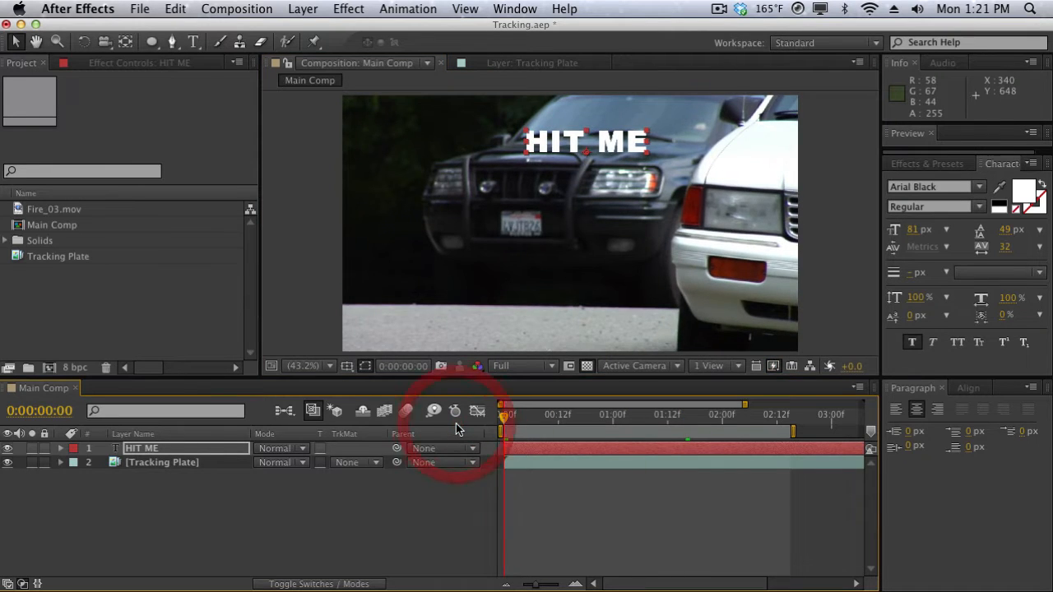
key("p")
left_click_drag(587, 143, 558, 137)
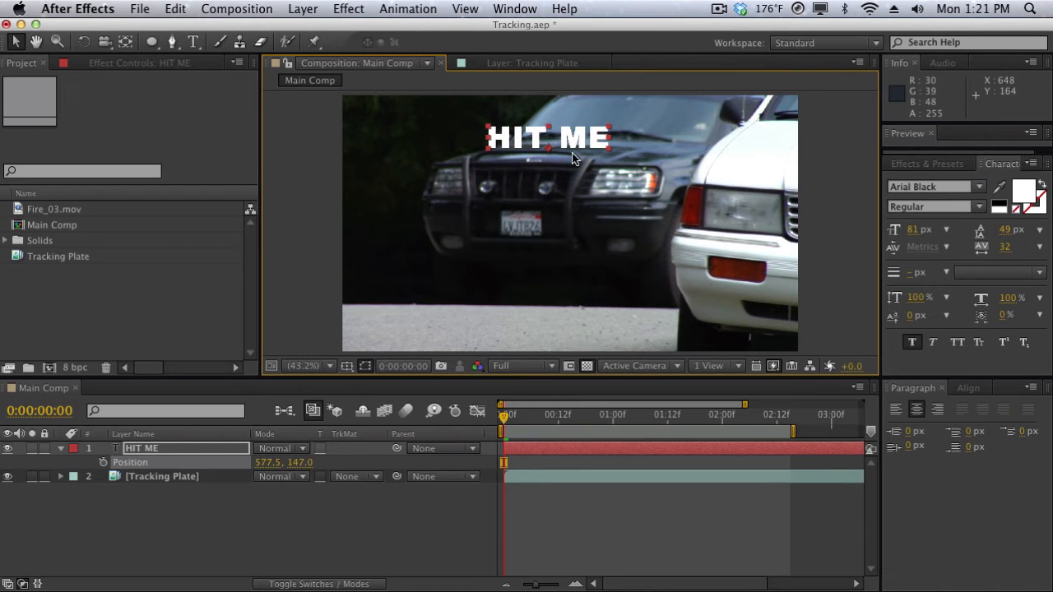
left_click(104, 462)
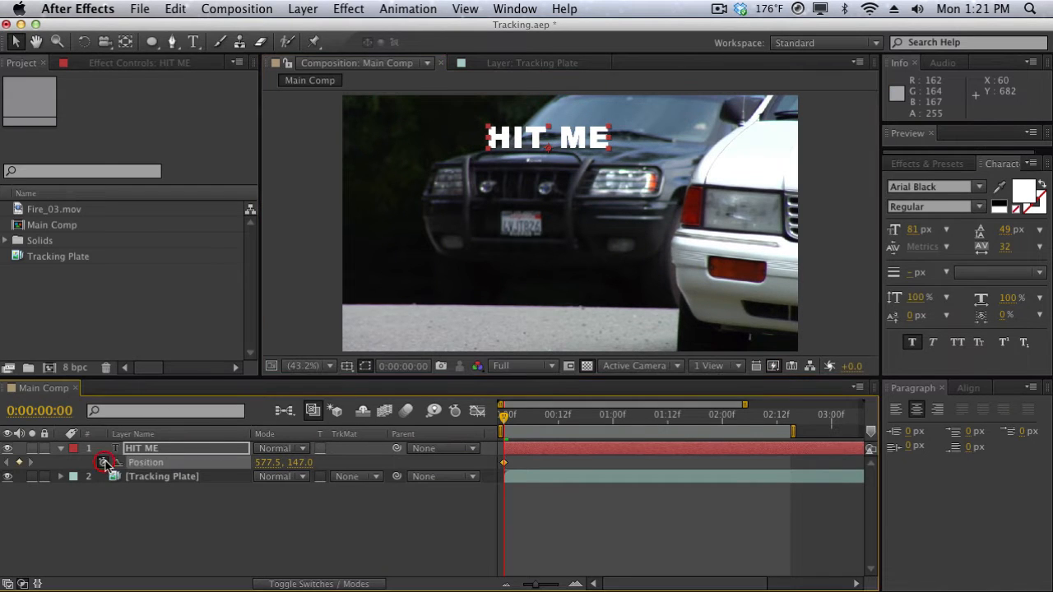
- Keyframe the HIT ME text to follow the SUV's hood at 0:00:00:20 (about 733, 103), 0:00:01:20 (about 714, 149) and 0:00:02:16 (about 767, 124)
left_click_drag(542, 421, 594, 417)
left_click_drag(536, 136, 592, 121)
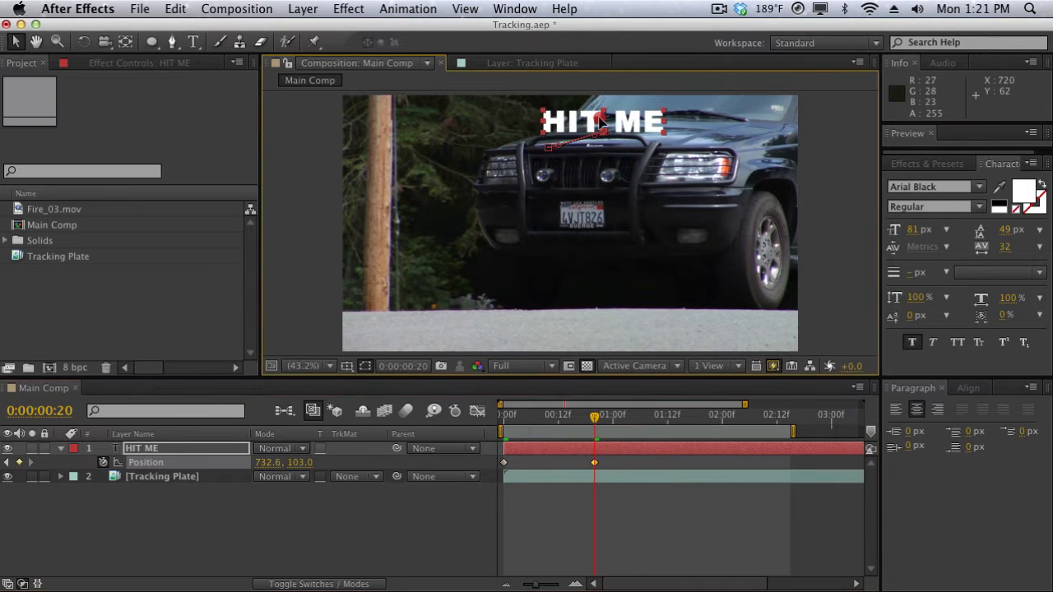
left_click_drag(609, 411, 705, 416)
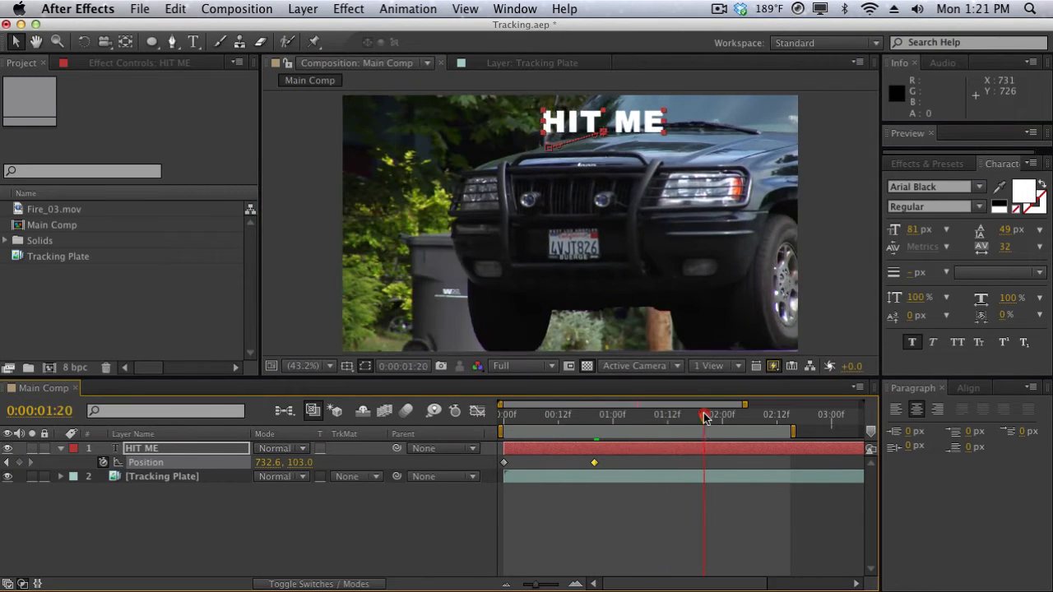
left_click_drag(627, 124, 621, 139)
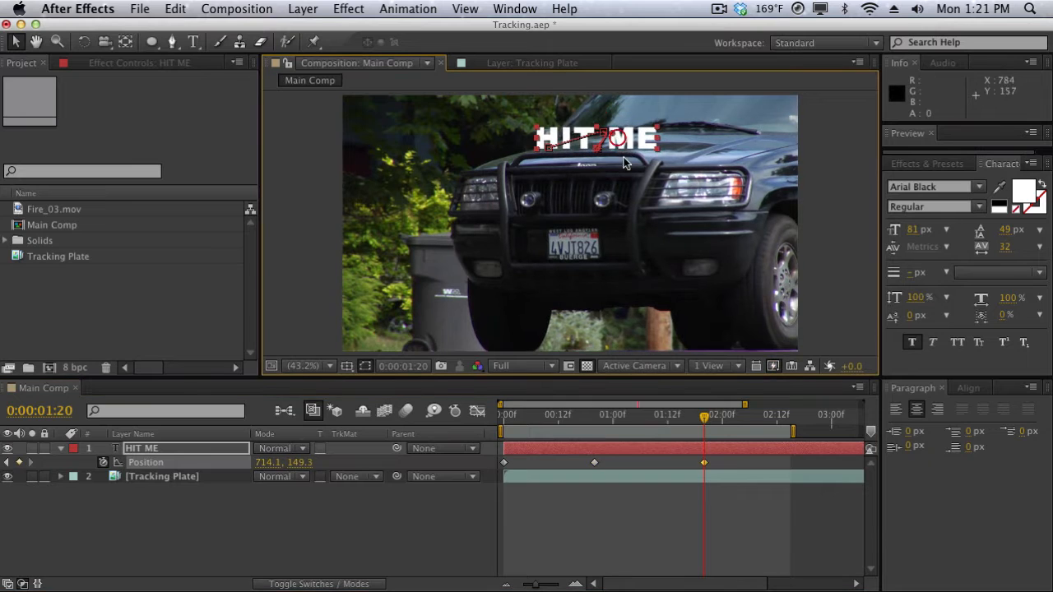
left_click_drag(718, 426, 794, 424)
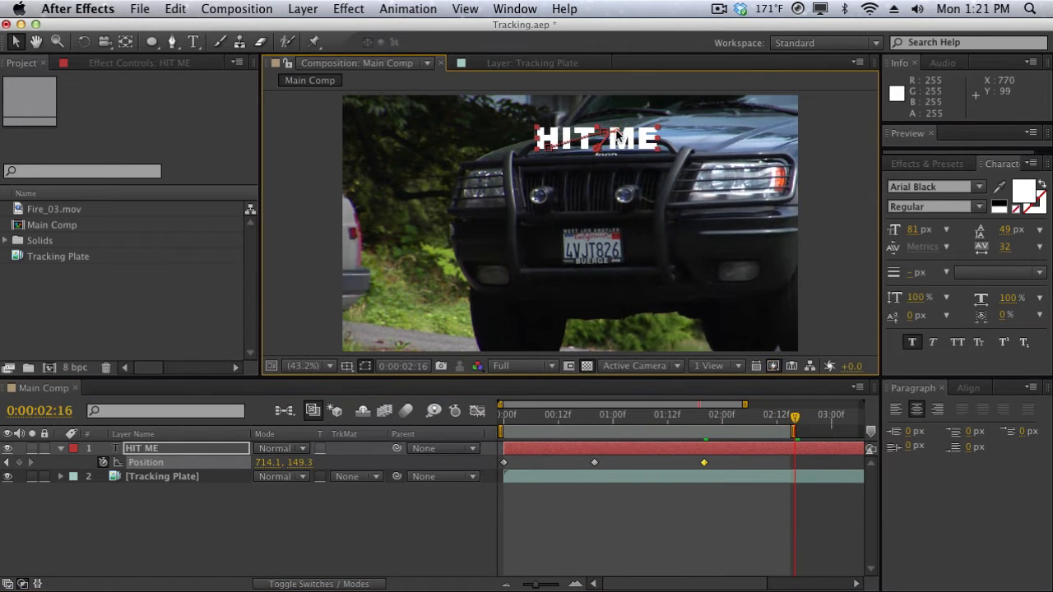
left_click_drag(635, 139, 654, 131)
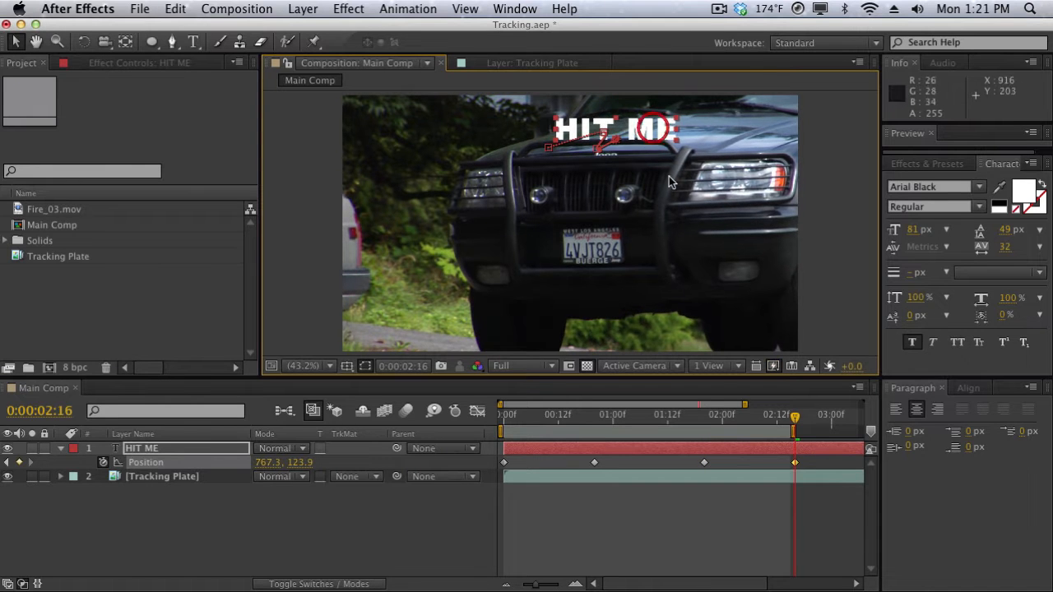
- Preview the hand-keyframed motion and remove all Position keyframes from the HIT ME layer
left_click_drag(703, 420, 517, 408)
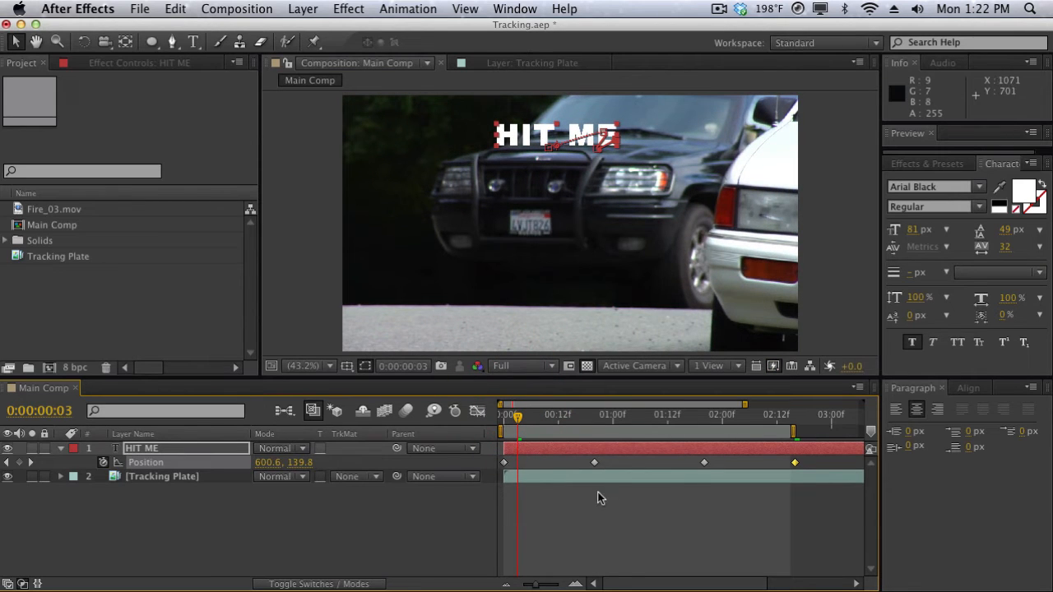
left_click_drag(519, 418, 781, 406)
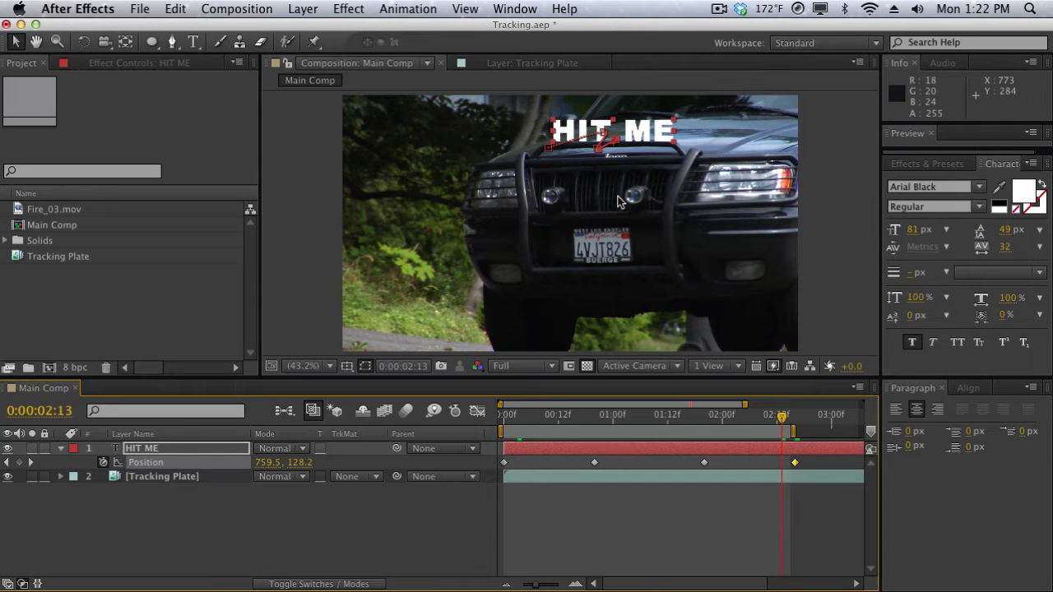
left_click(222, 462)
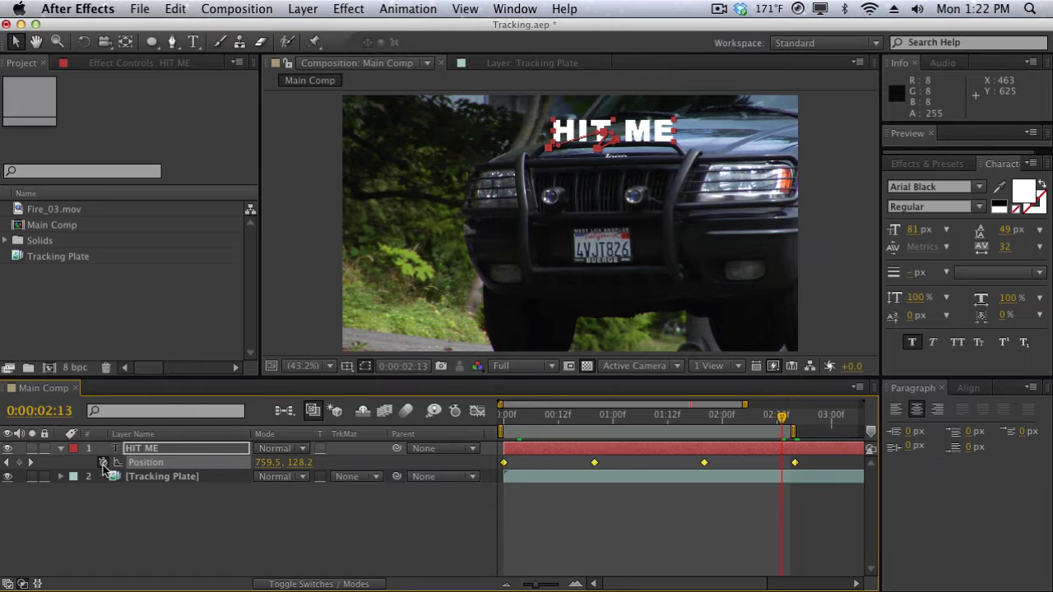
left_click(103, 463)
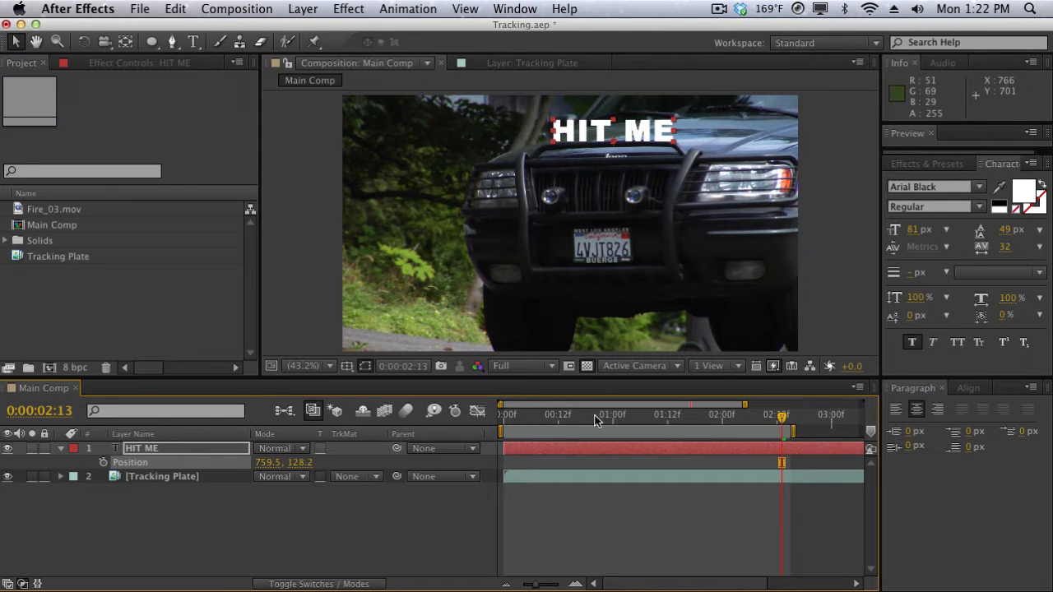
- Hide the HIT ME text layer and go to 0:00:01:02 in the footage
mouse_move(598, 422)
left_mouse_down()
mouse_move(492, 424)
mouse_move(566, 418)
left_mouse_up()
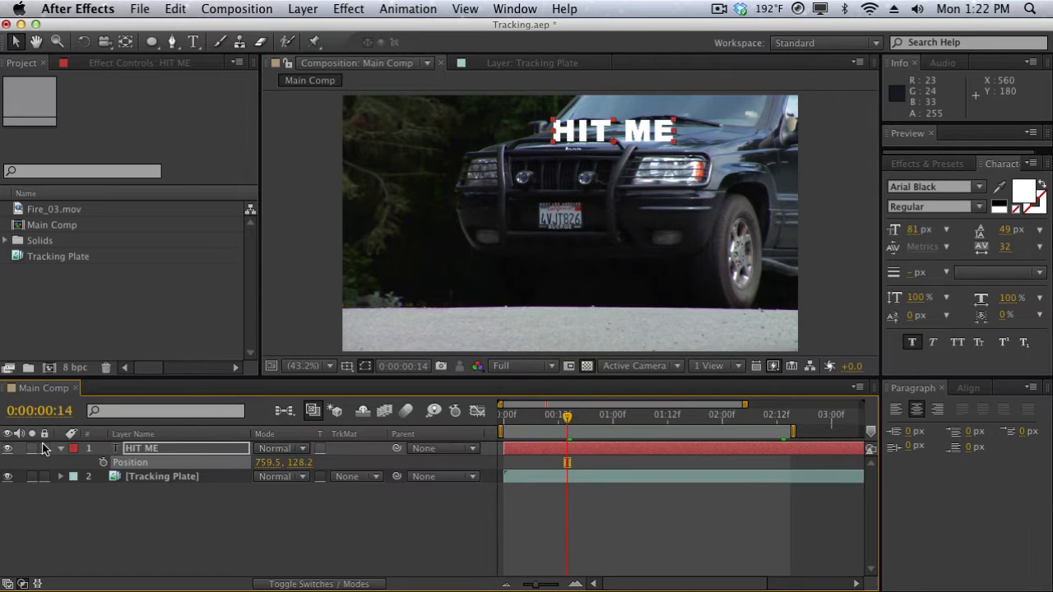
left_click(9, 450)
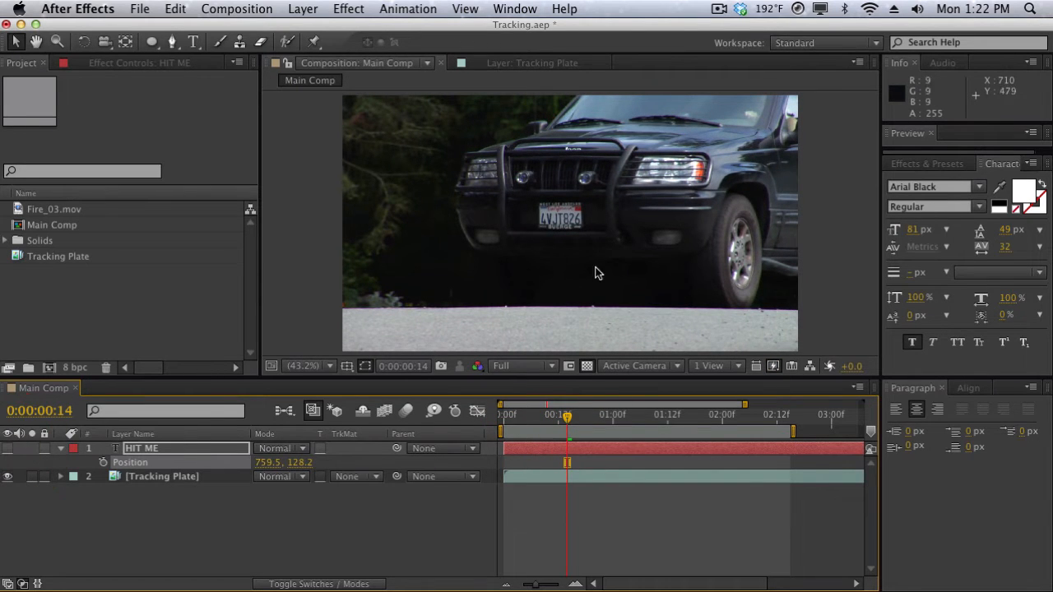
left_click_drag(599, 417, 620, 419)
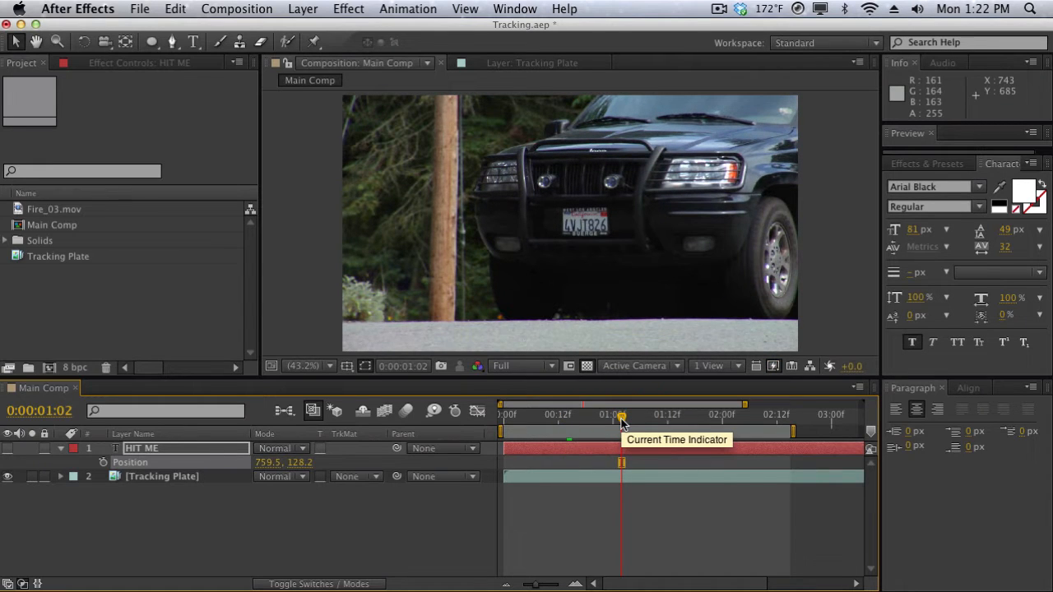
- Show the Tracker controls with enough room for all options and set the motion source to Tracking Plate
left_click(511, 11)
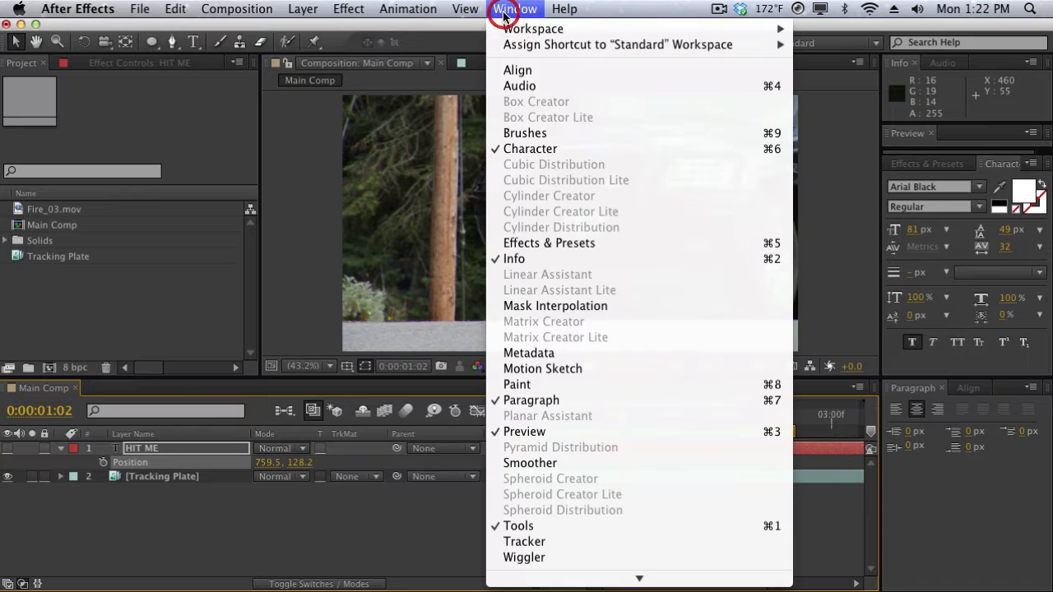
left_click(525, 541)
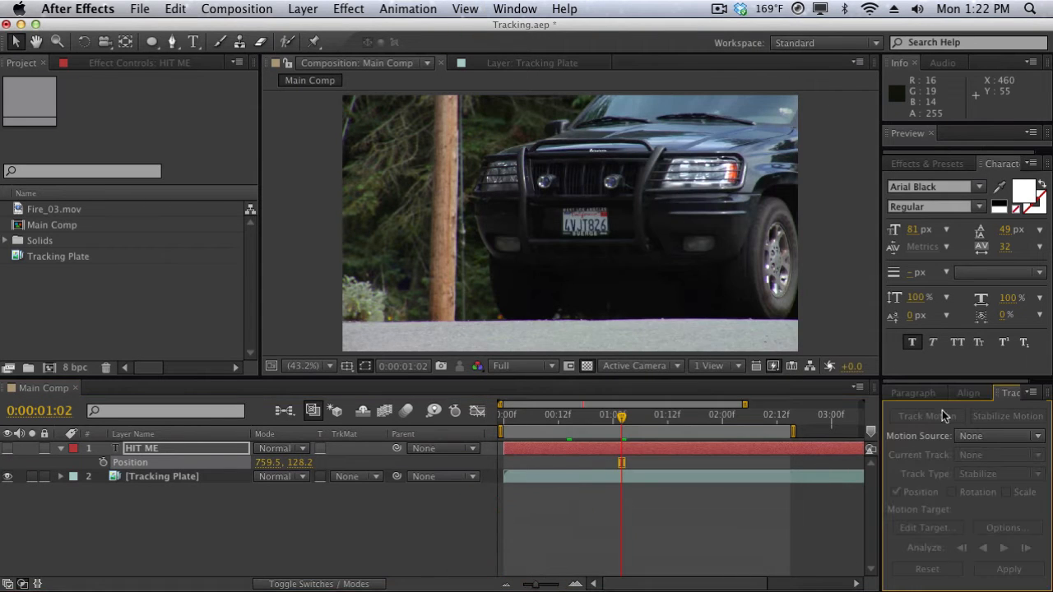
left_click_drag(937, 376, 936, 354)
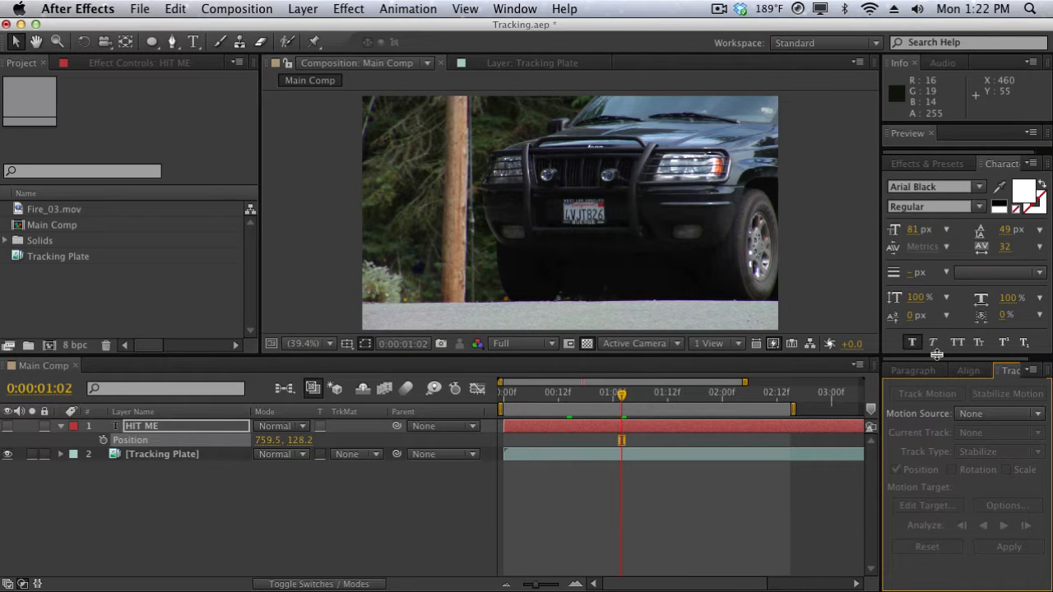
left_click(974, 415)
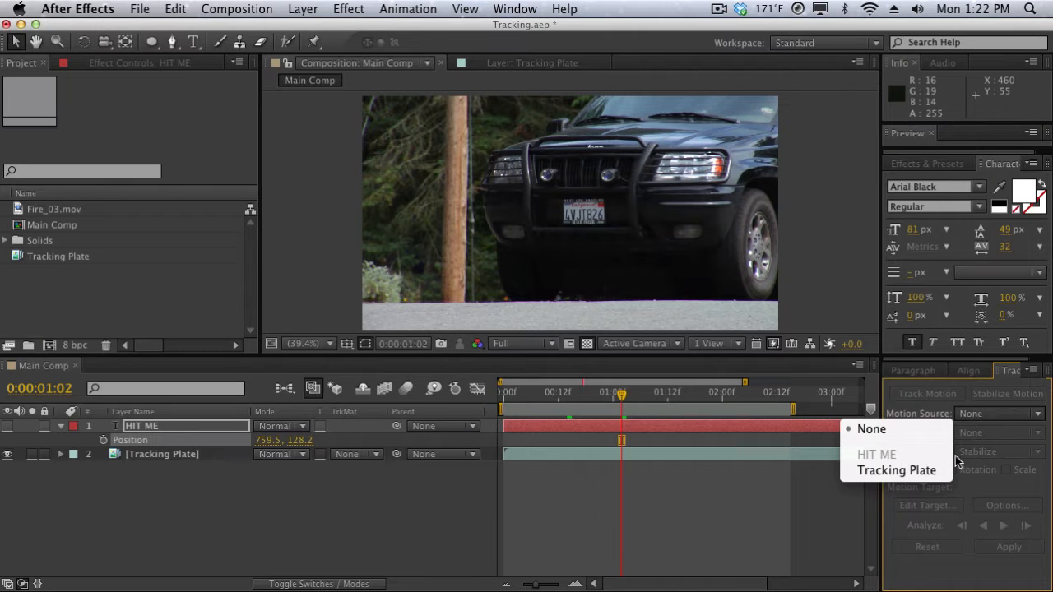
left_click(932, 470)
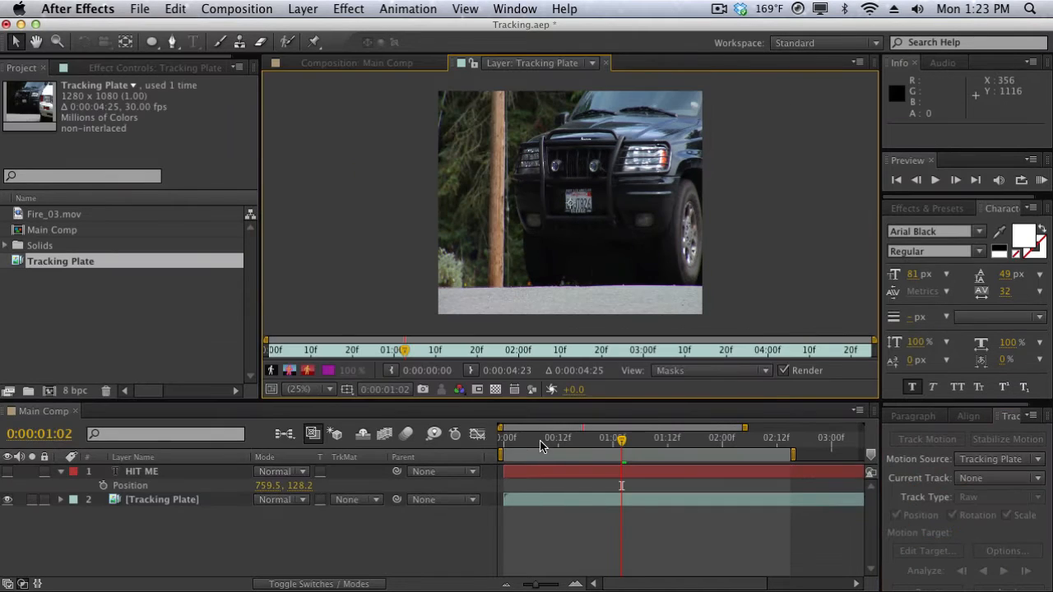
- Examine the SUV's front in the Tracking Plate footage, close up and at different times, for distinct details suitable for motion tracking
left_click_drag(545, 442, 594, 431)
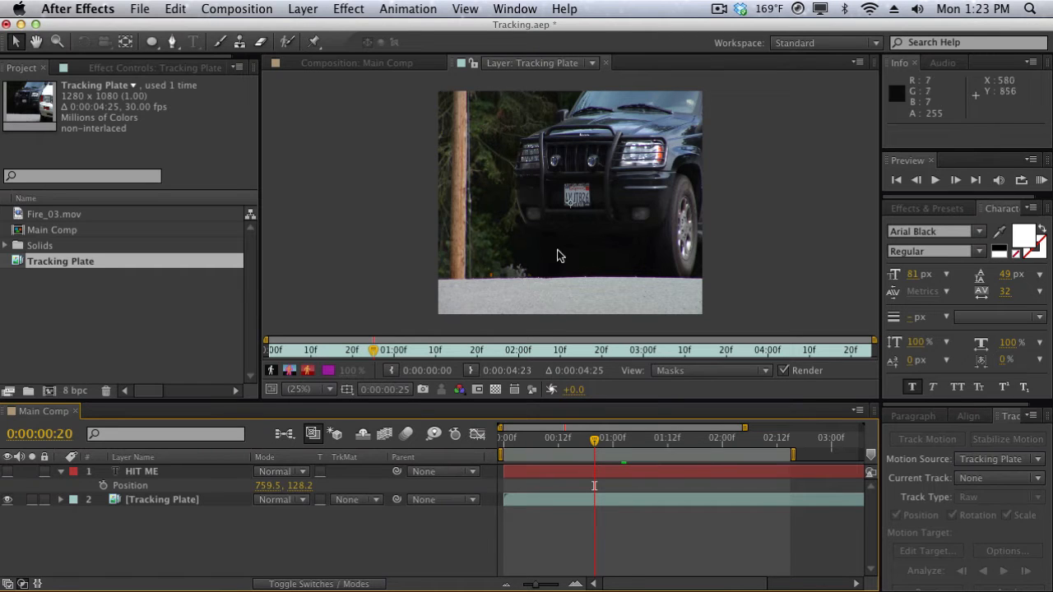
key("period")
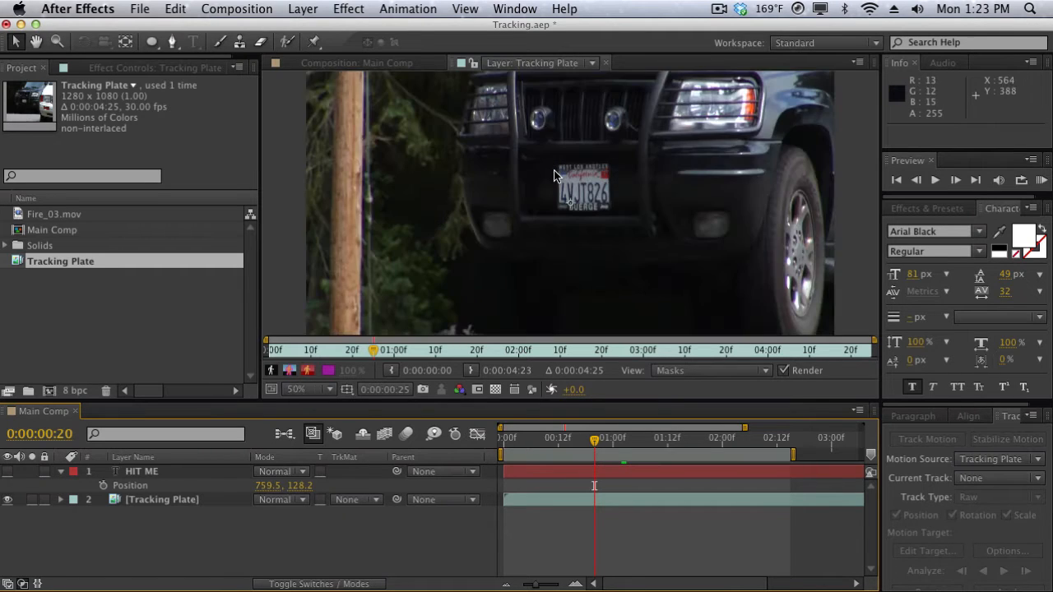
key("comma")
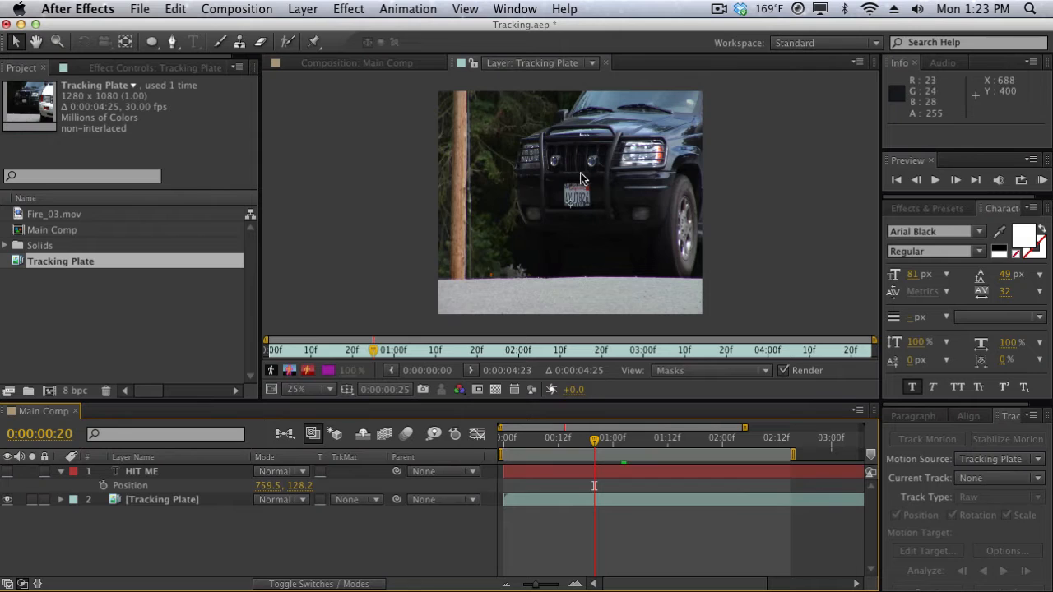
key("period")
key("comma")
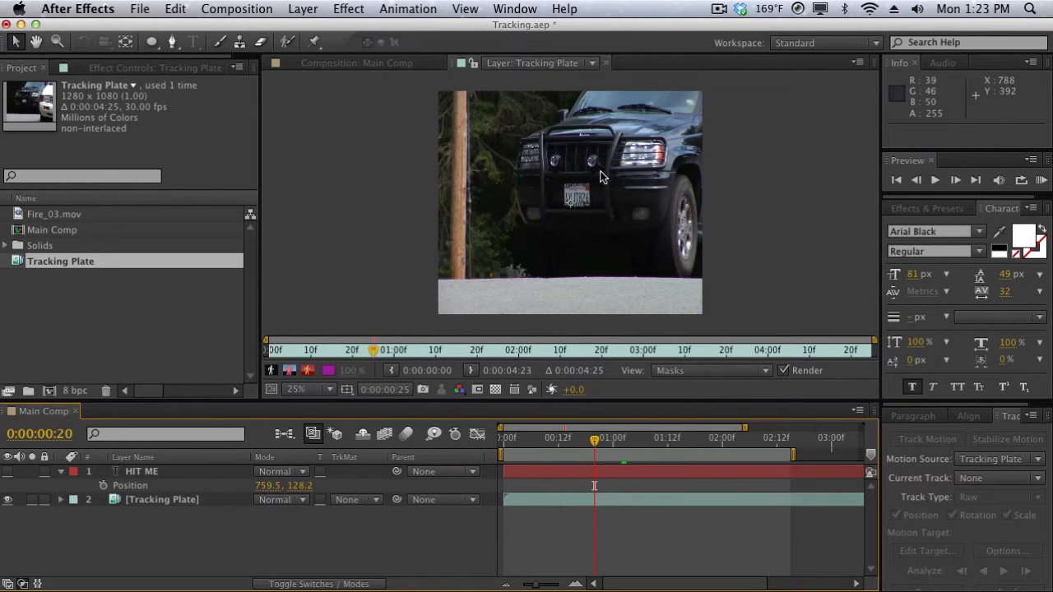
key("period")
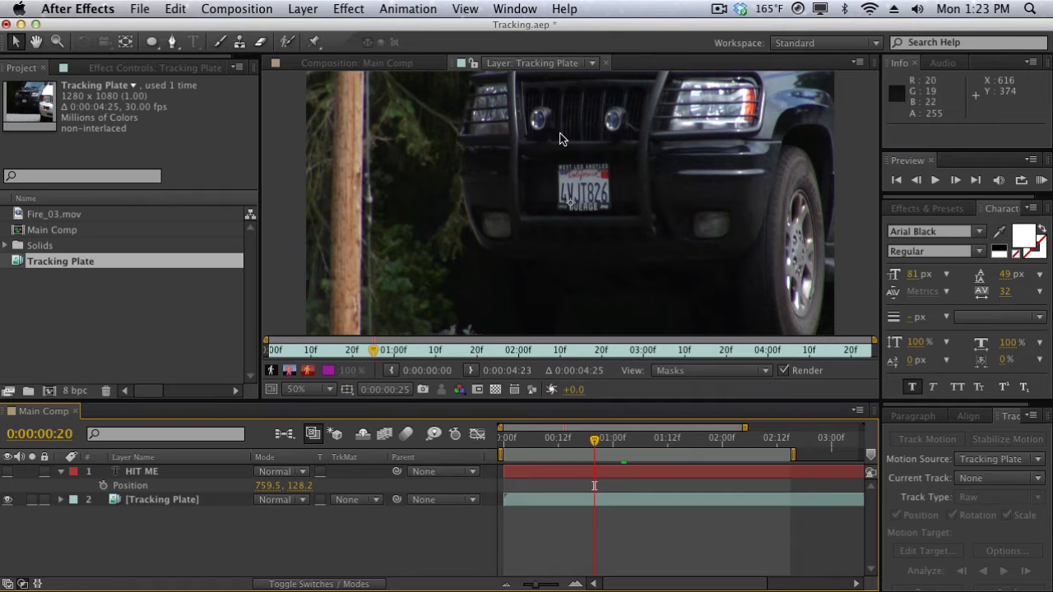
left_click_drag(562, 438, 740, 434)
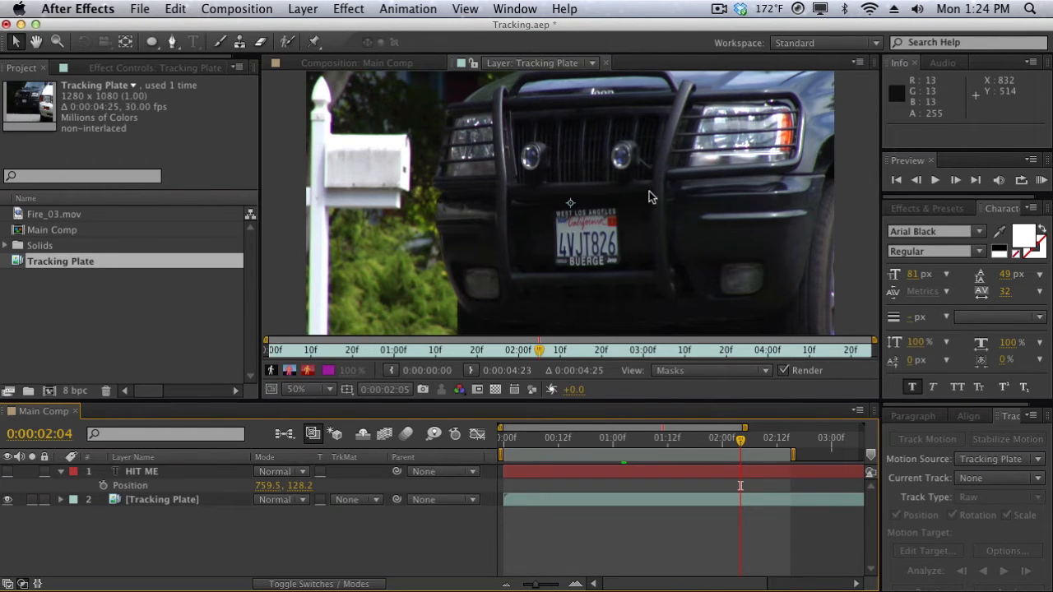
left_click(552, 440)
left_click_drag(552, 441, 695, 438)
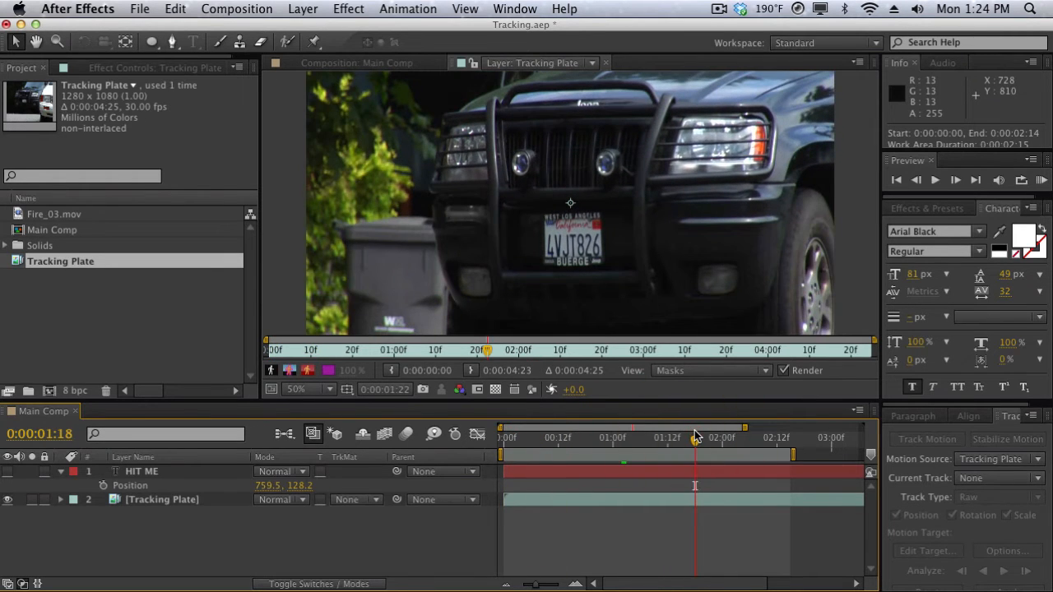
key("comma")
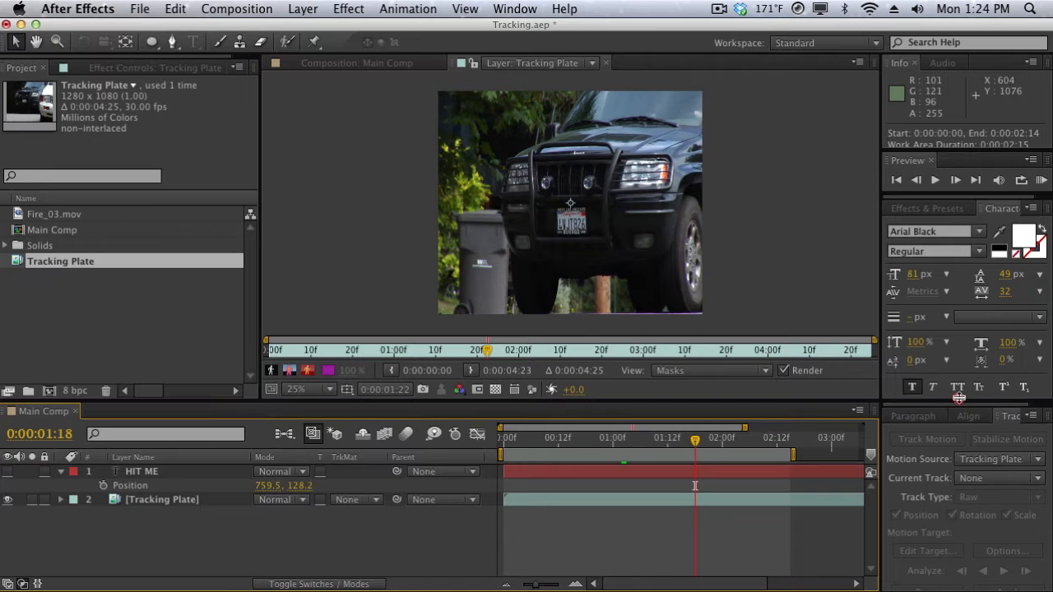
- Start a motion track on the Tracking Plate layer with Rotation and Scale enabled in addition to Position
left_click_drag(958, 401, 953, 347)
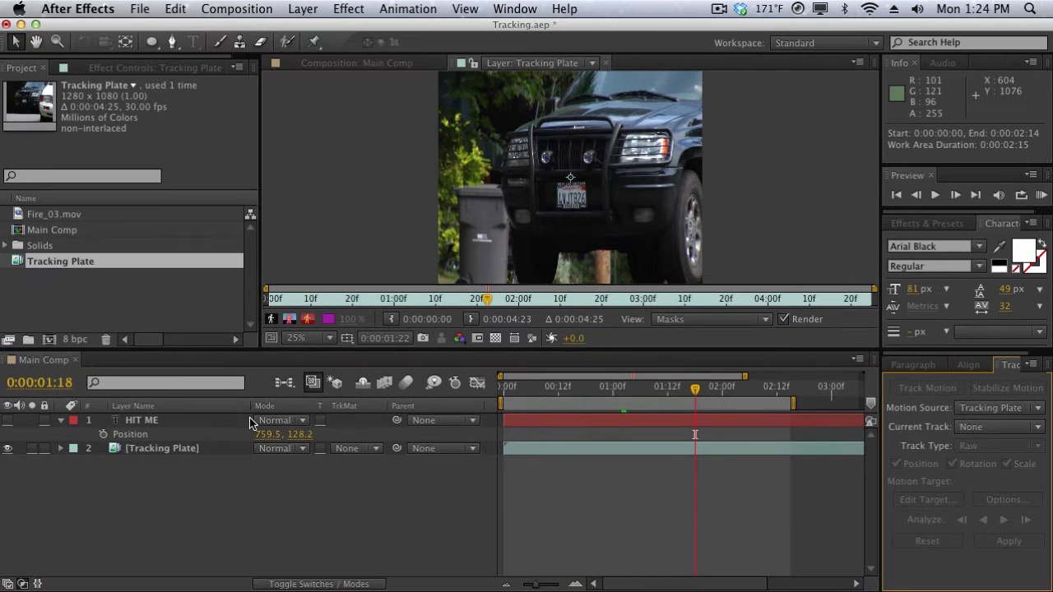
left_click(197, 453)
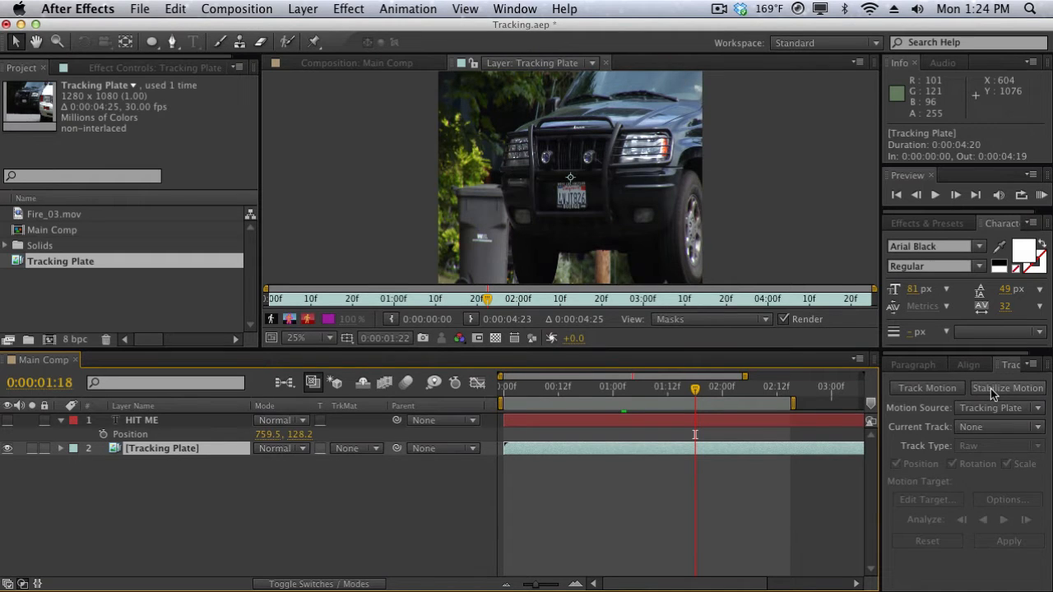
left_click(927, 389)
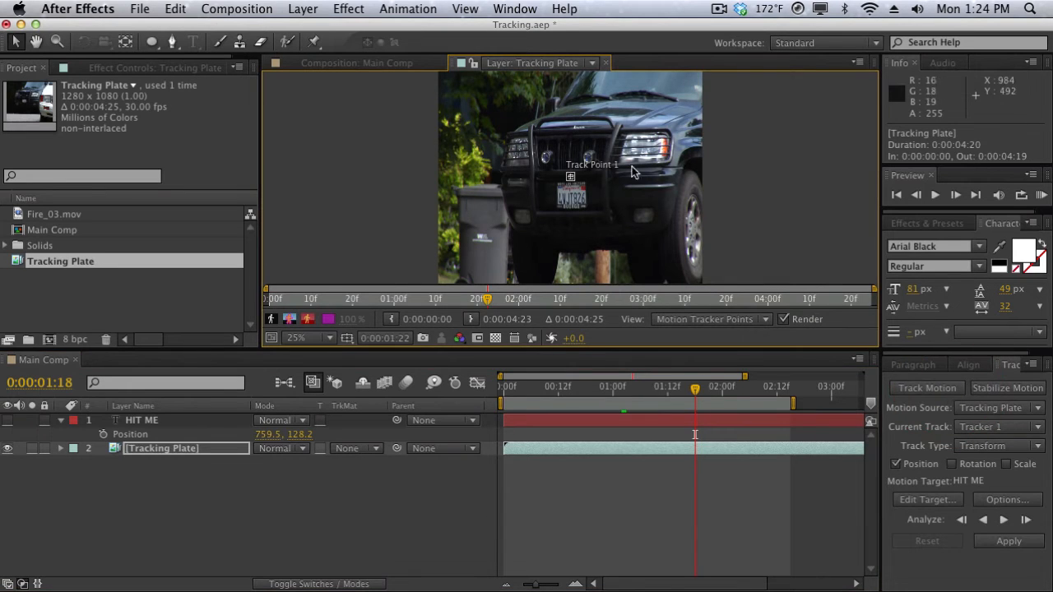
left_click(952, 464)
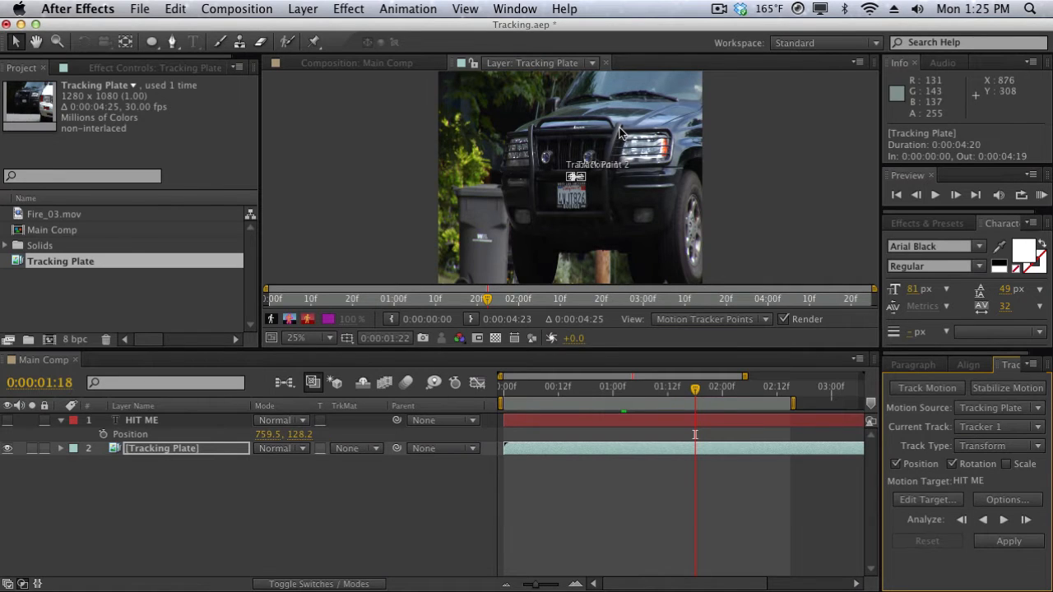
left_click(1005, 465)
- Place Track Point 1 on the small round light on the left side of the SUV's grille
scroll(590, 193, "up", 2)
scroll(590, 193, "up", 1)
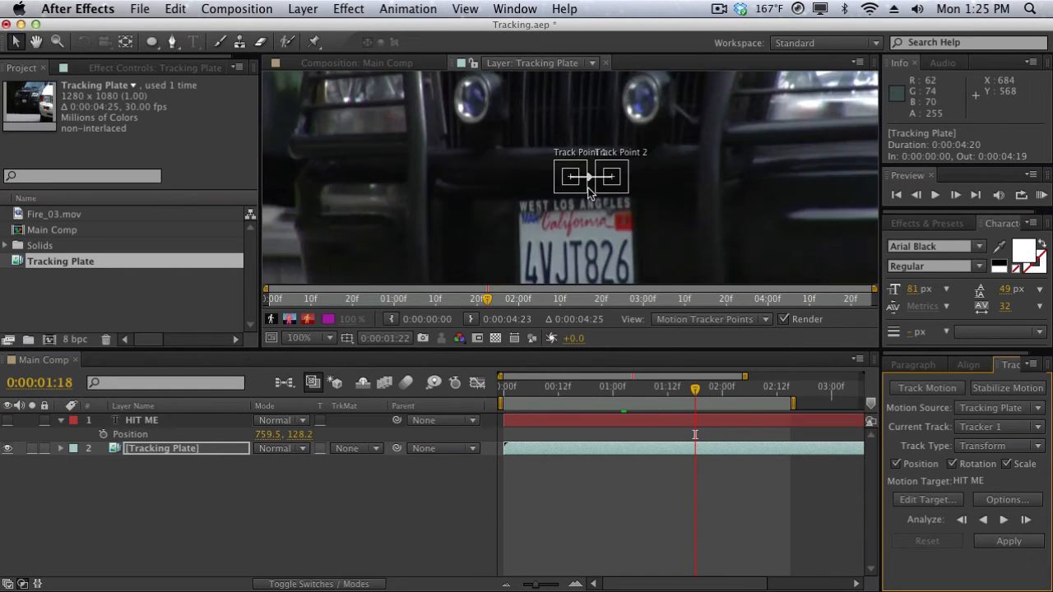
scroll(589, 192, "up", 1)
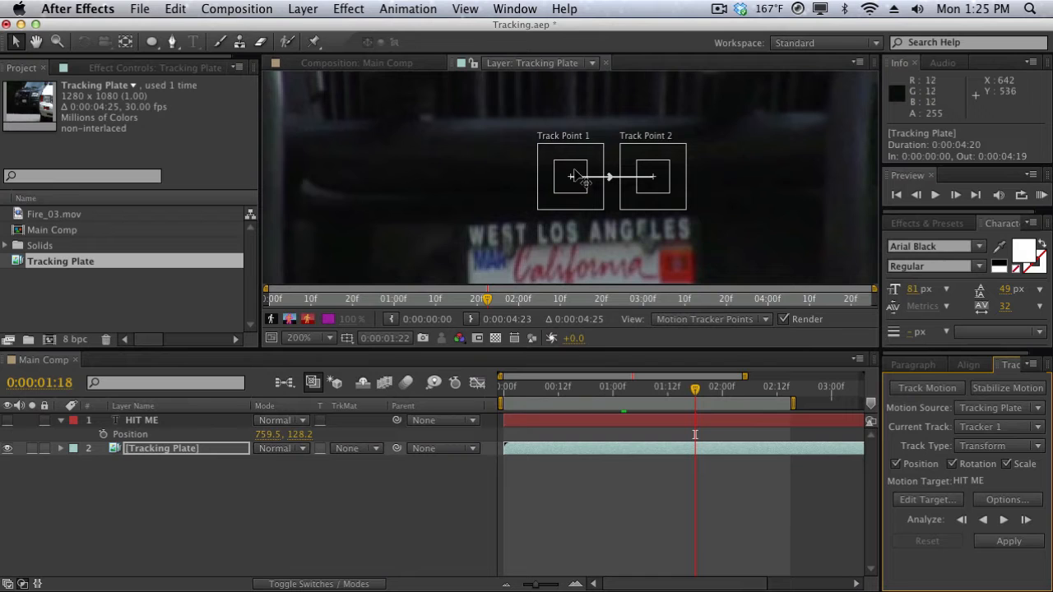
scroll(575, 151, "down", 1)
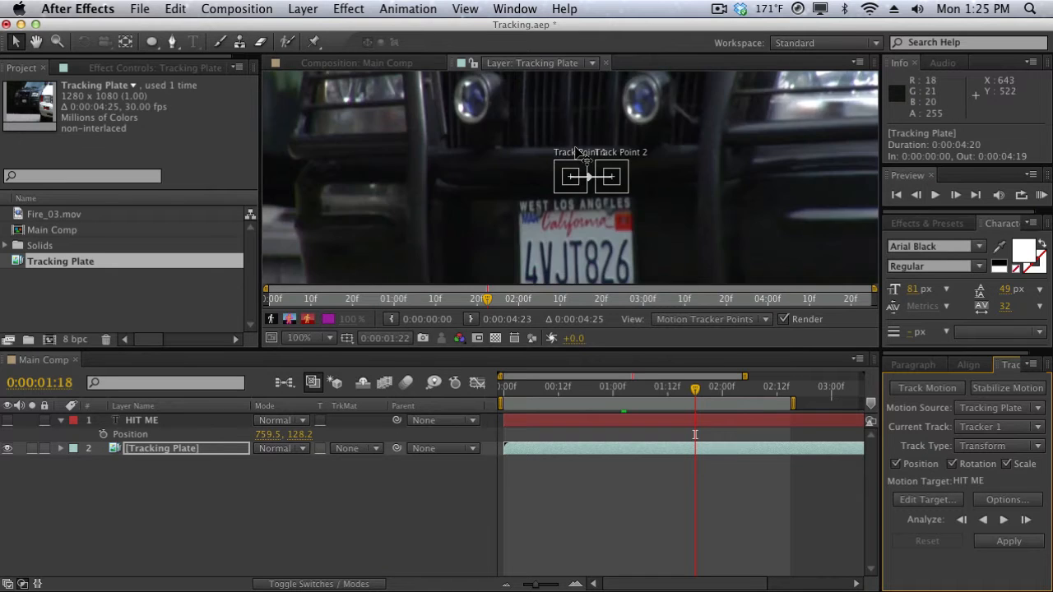
scroll(576, 153, "up", 1)
left_click_drag(579, 168, 382, 268)
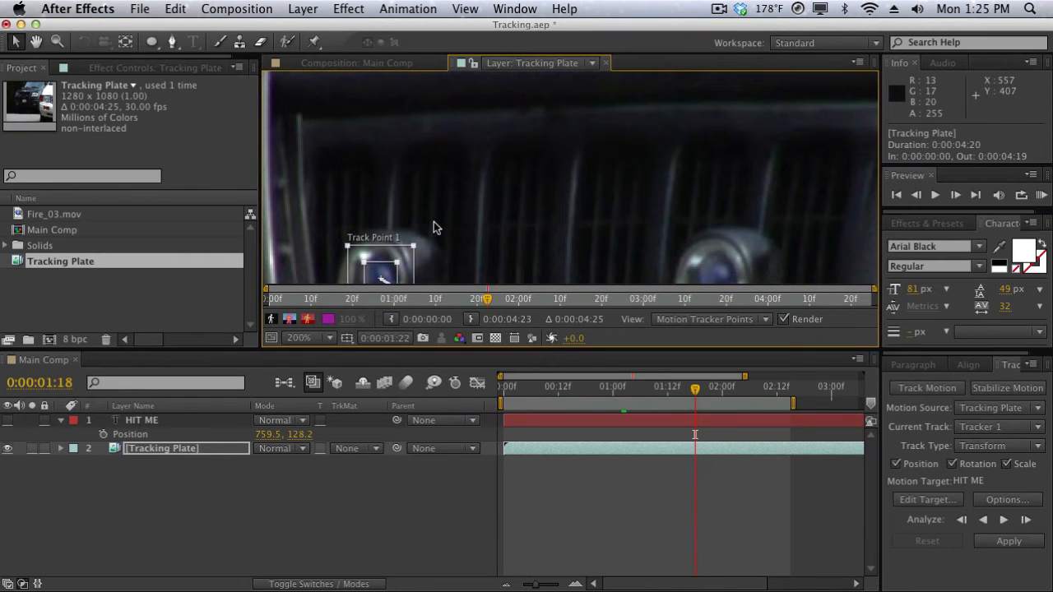
left_click_drag(459, 228, 500, 140)
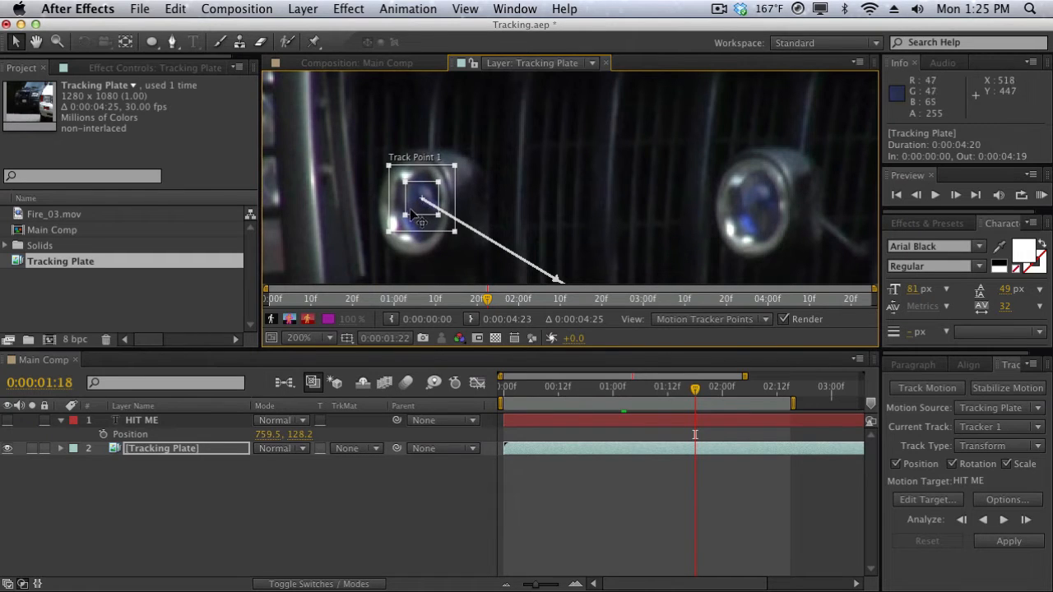
- Enlarge Track Point 1's feature region to enclose the whole left grille light and widen its search region to leave a margin around it
mouse_move(389, 231)
left_mouse_down()
mouse_move(357, 258)
mouse_move(346, 255)
mouse_move(400, 223)
mouse_move(418, 238)
left_mouse_up()
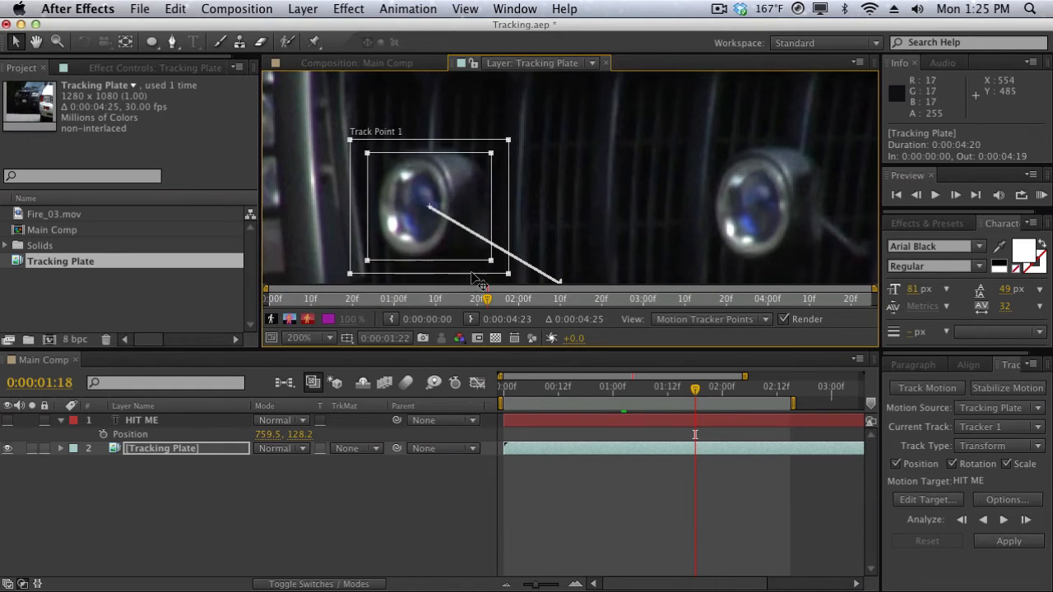
left_click_drag(491, 262, 485, 263)
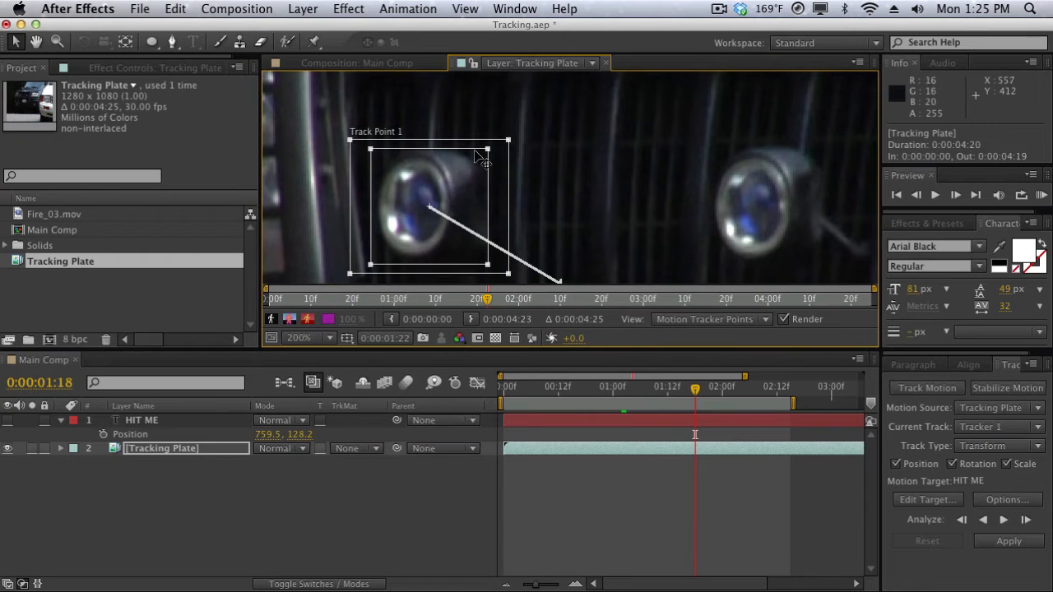
left_click_drag(510, 144, 524, 123)
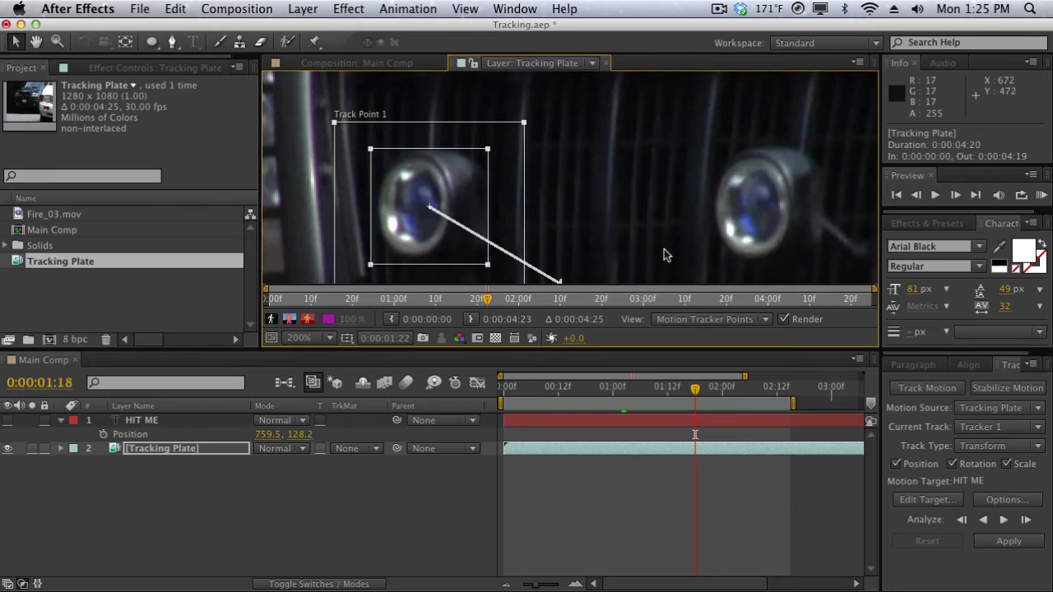
- Tighten Track Point 1's search region and step between 0:00:01:19 and 0:00:01:22 to compare the light's movement with it
key("Page_Down")
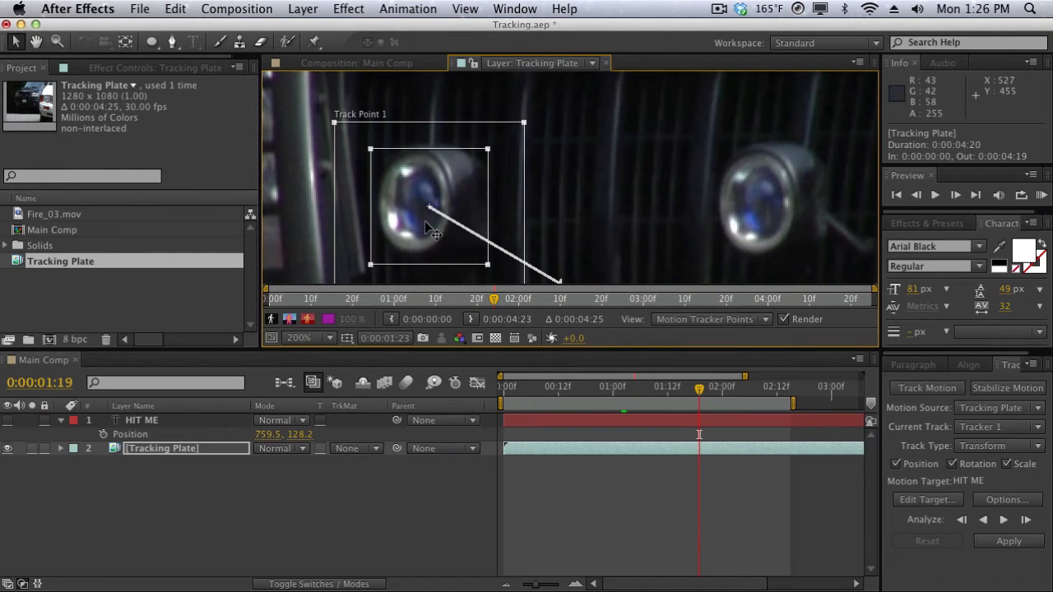
key("comma")
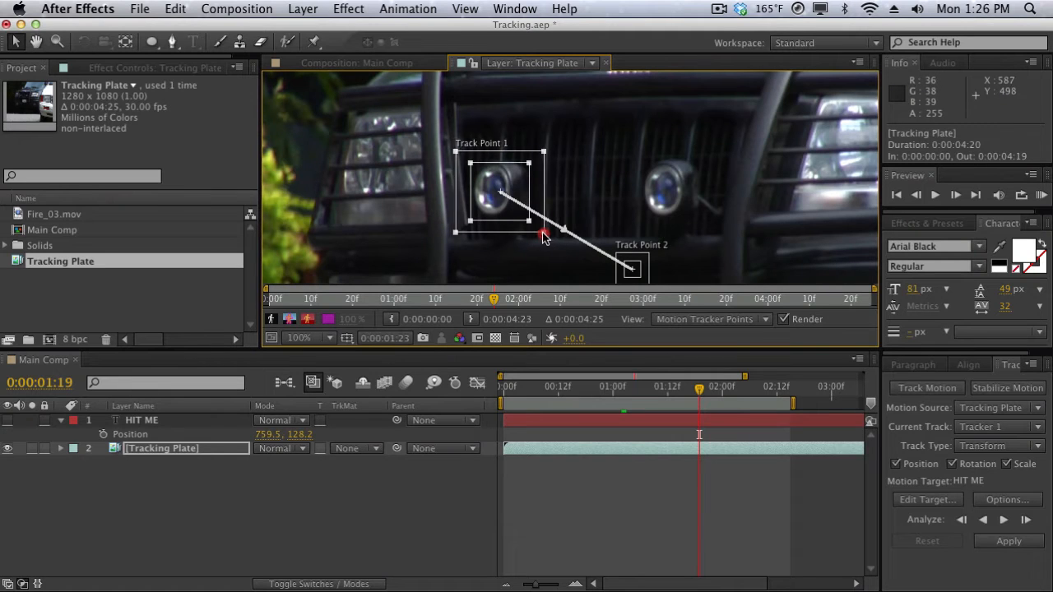
left_click_drag(543, 236, 539, 233)
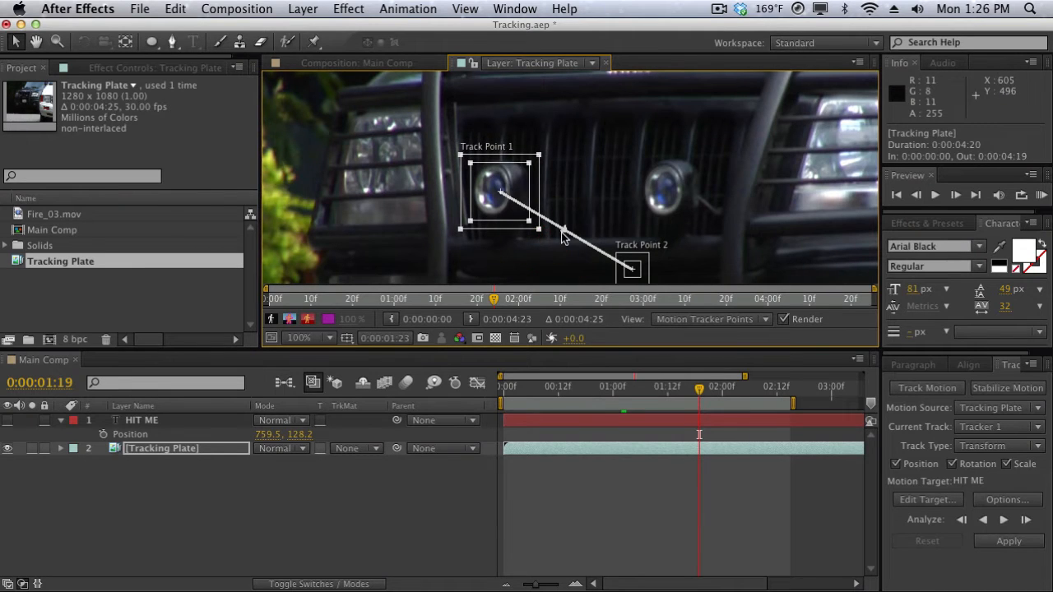
key("Page_Down")
key("Page_Down")
key("Page_Down")
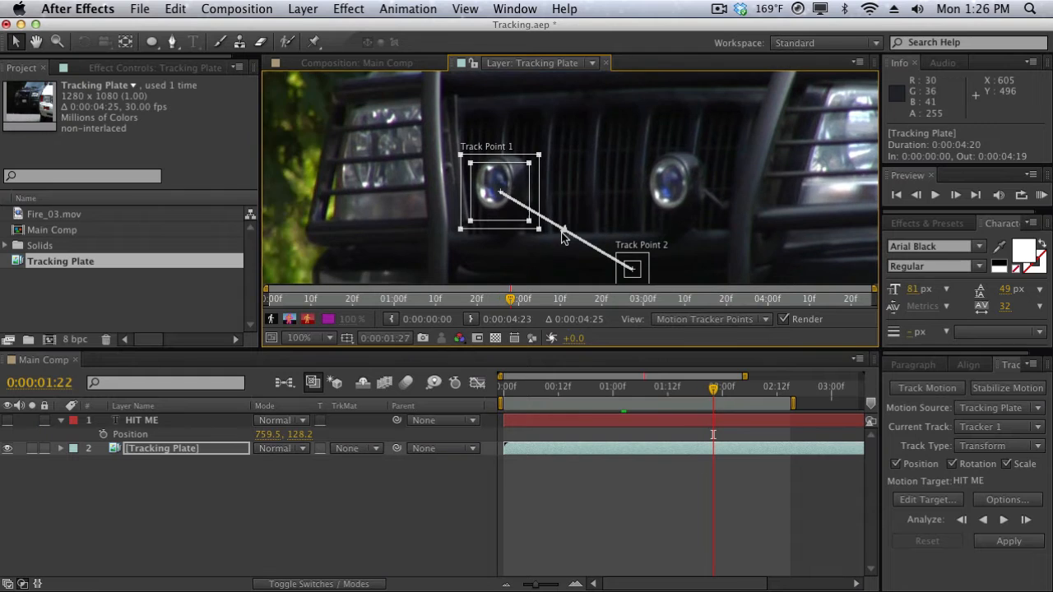
key("Page_Up")
key("Page_Up")
key("Page_Up")
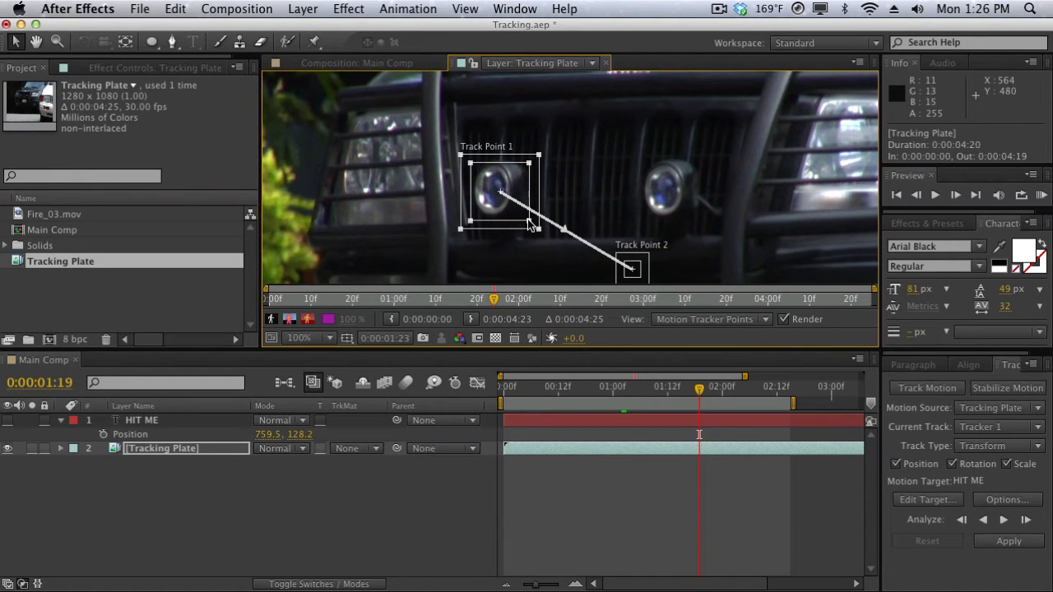
- Try an oversized search region on Track Point 1, and shrink it back to a modest margin around the feature region
left_click_drag(529, 221, 539, 231)
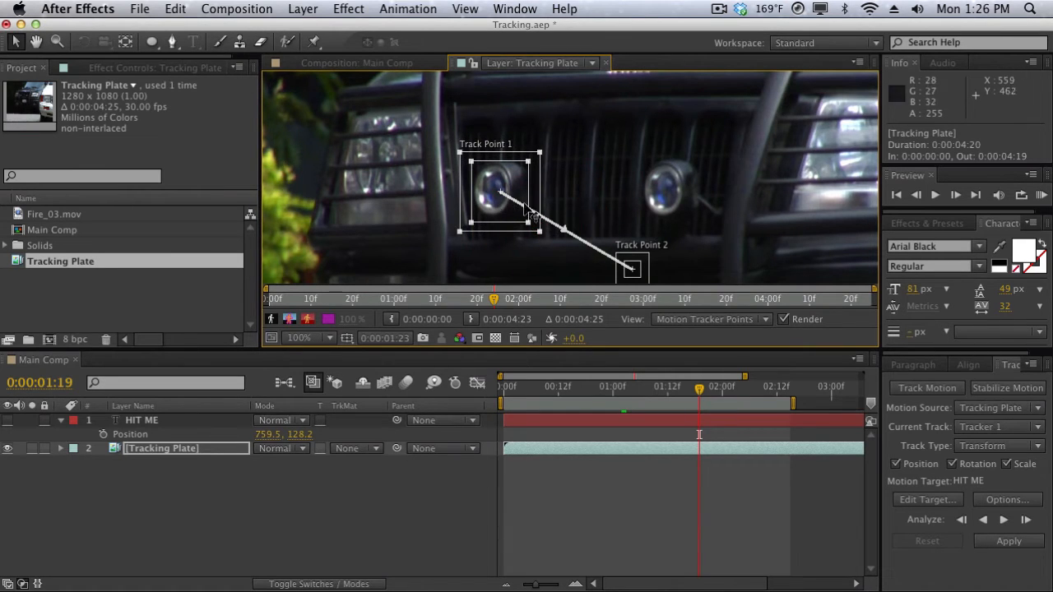
left_click_drag(539, 236, 621, 255)
scroll(623, 155, "down", 1)
key("space")
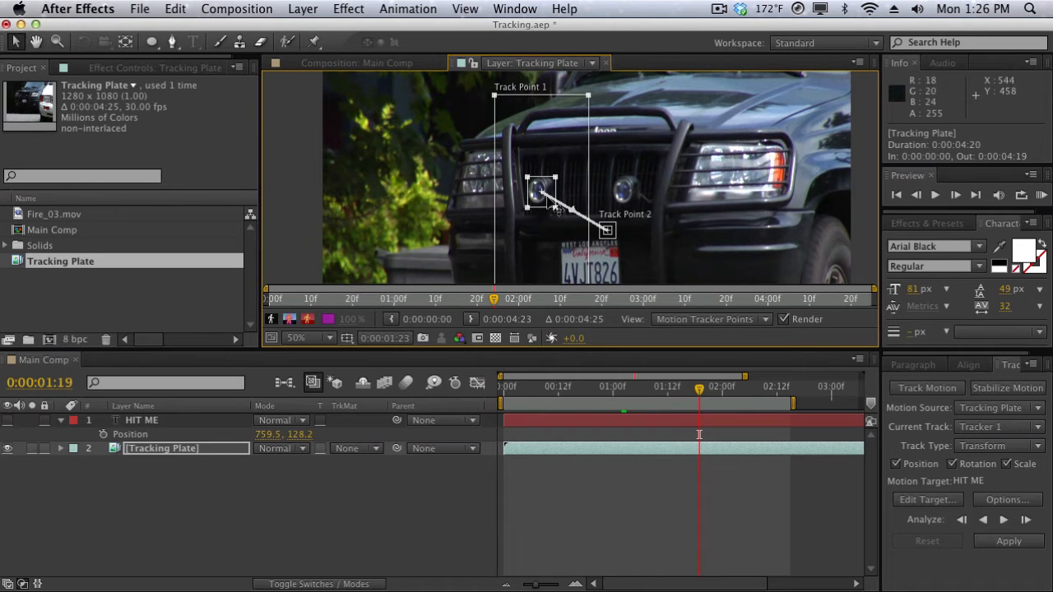
left_click_drag(588, 95, 564, 173)
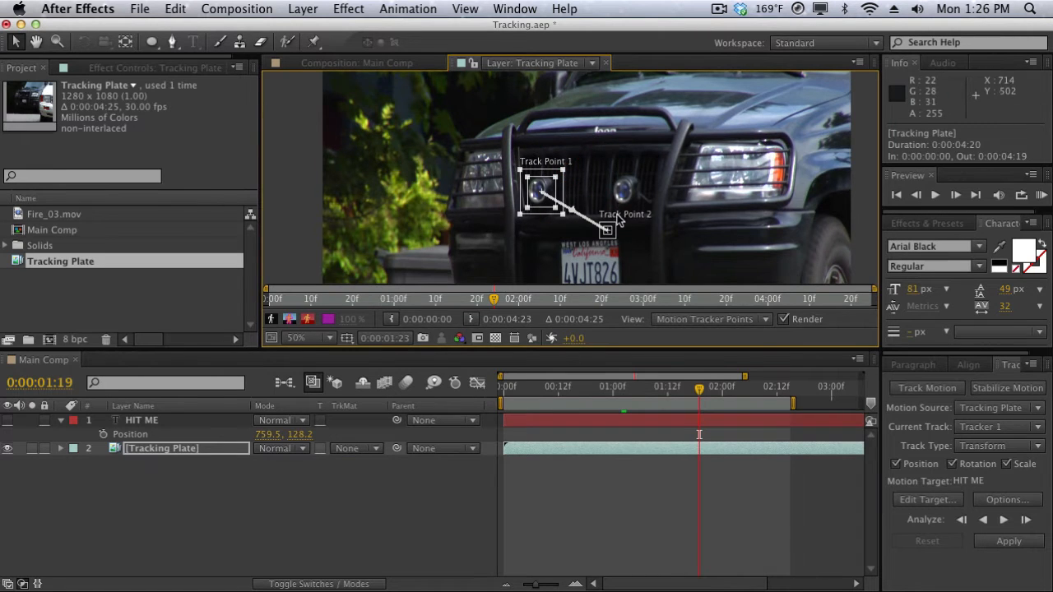
- Move Track Point 2 onto the right grille light and enlarge its feature and search regions to enclose the light with a margin
scroll(617, 221, "up", 1)
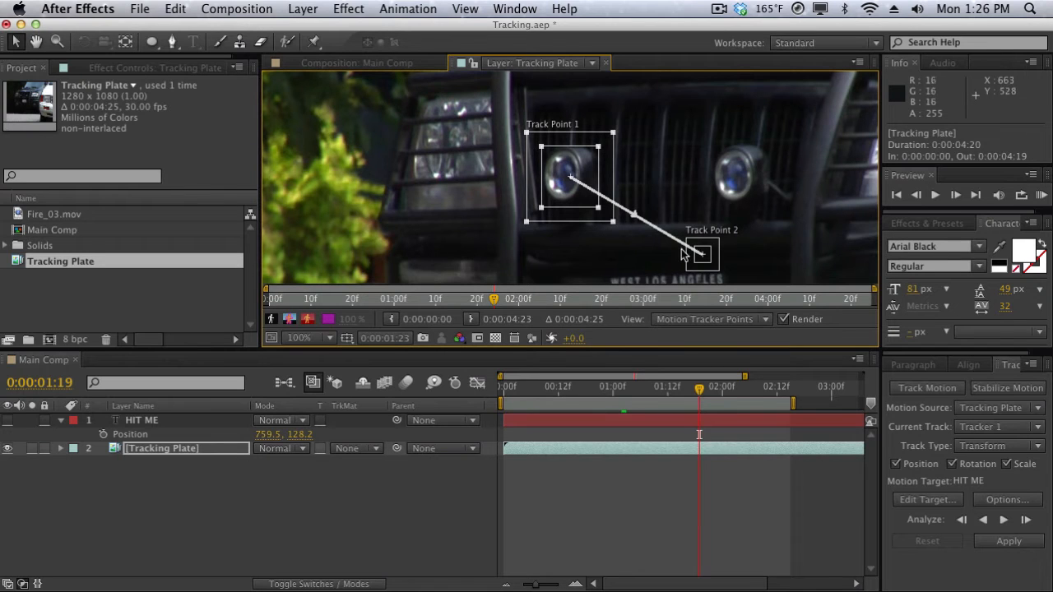
left_click(708, 254)
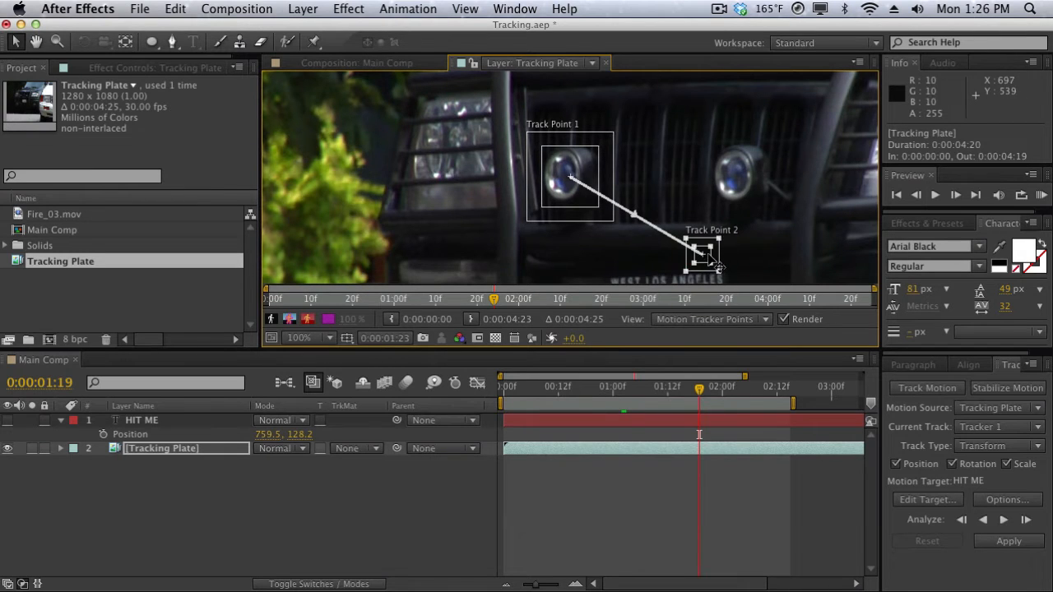
left_click_drag(708, 255, 701, 209)
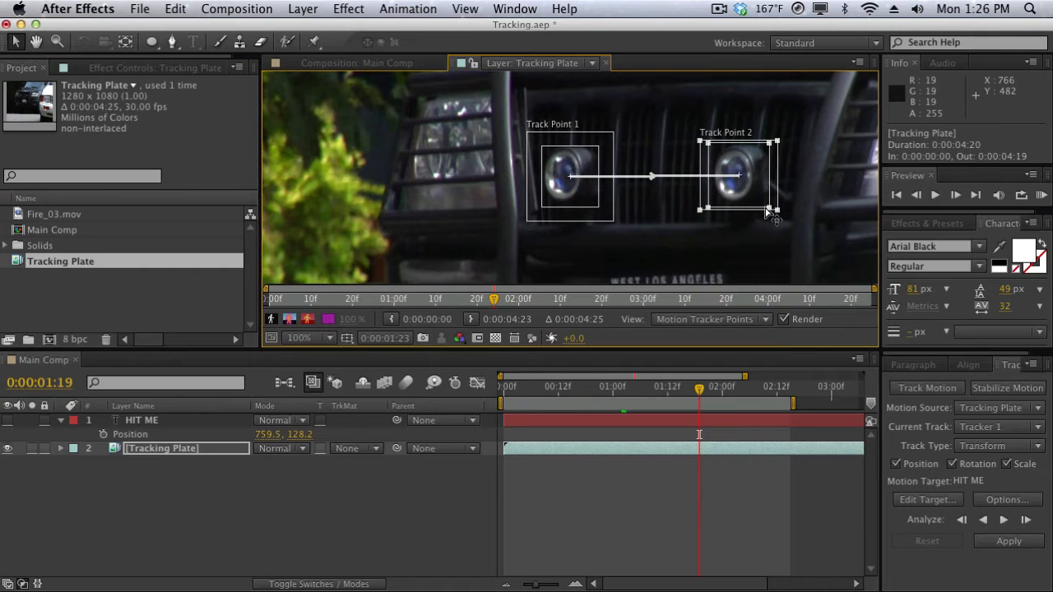
left_click_drag(773, 209, 781, 222)
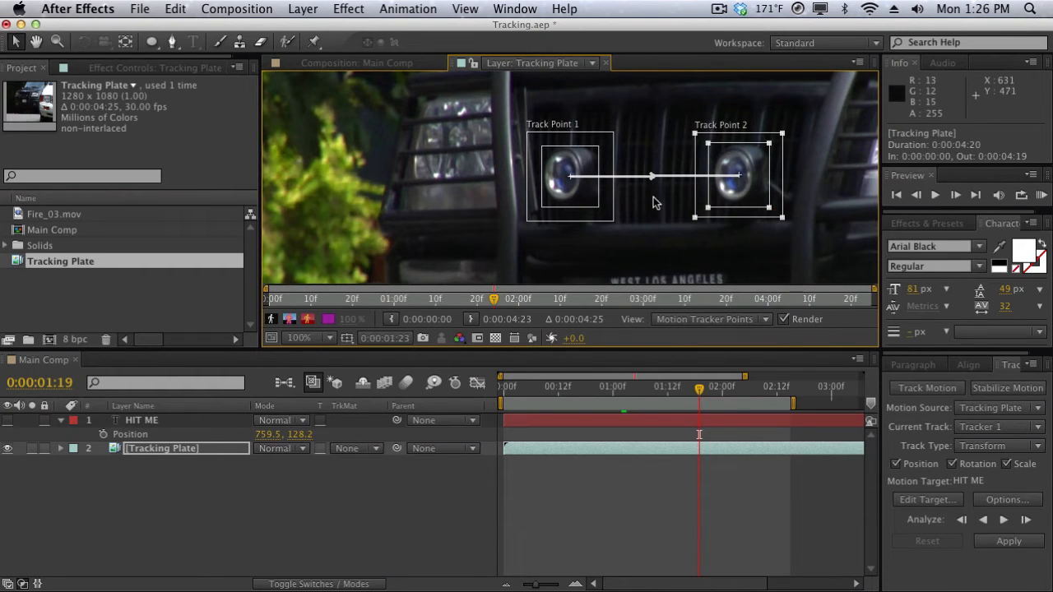
- Analyze both track points forward from 0:00:01:19 and stop the analysis at 0:00:02:16
key("comma")
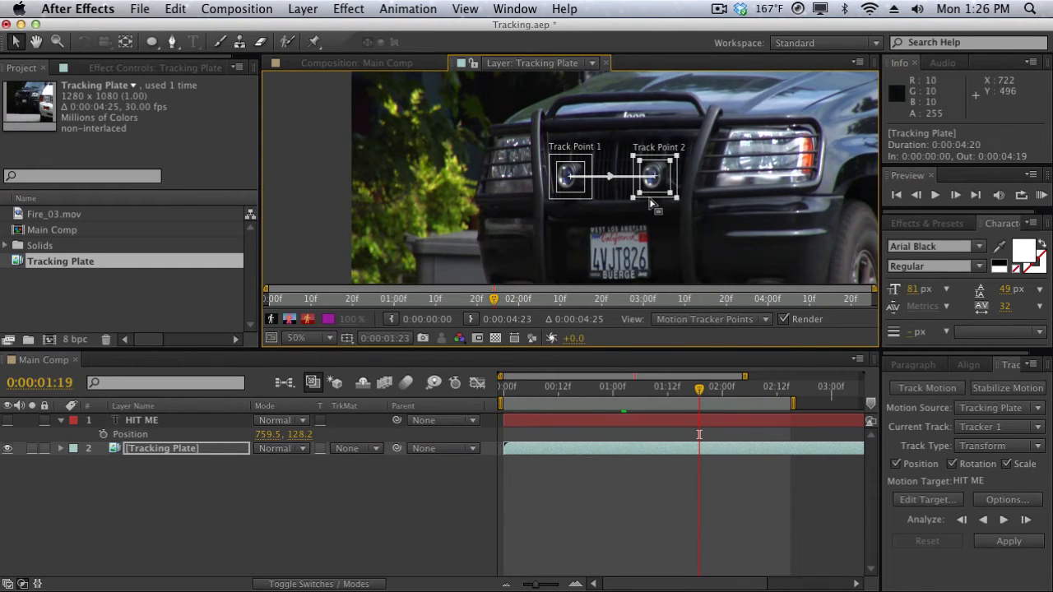
left_click(1005, 520)
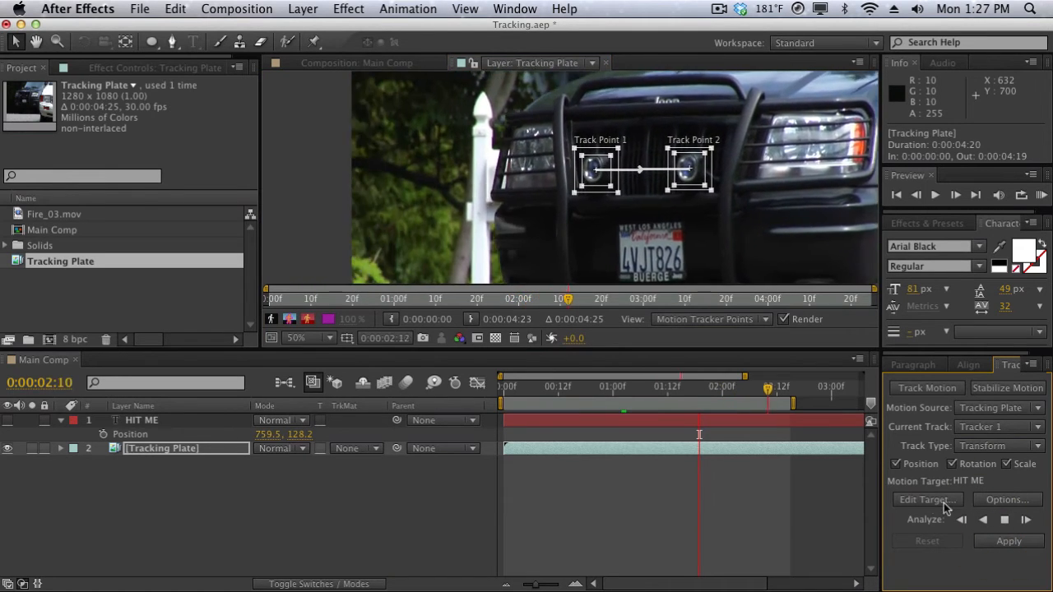
left_click(821, 230)
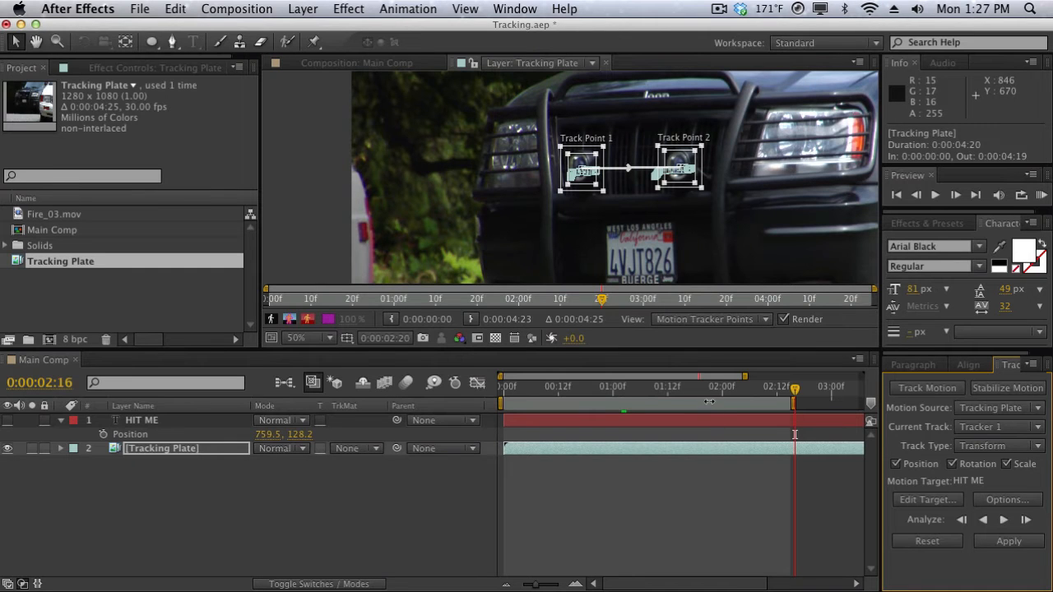
- Analyze the track backward to the first frame and scrub ahead to 0:00:02:11 to check both track points
mouse_move(726, 397)
left_mouse_down()
mouse_move(757, 392)
mouse_move(745, 392)
left_mouse_up()
left_click(983, 520)
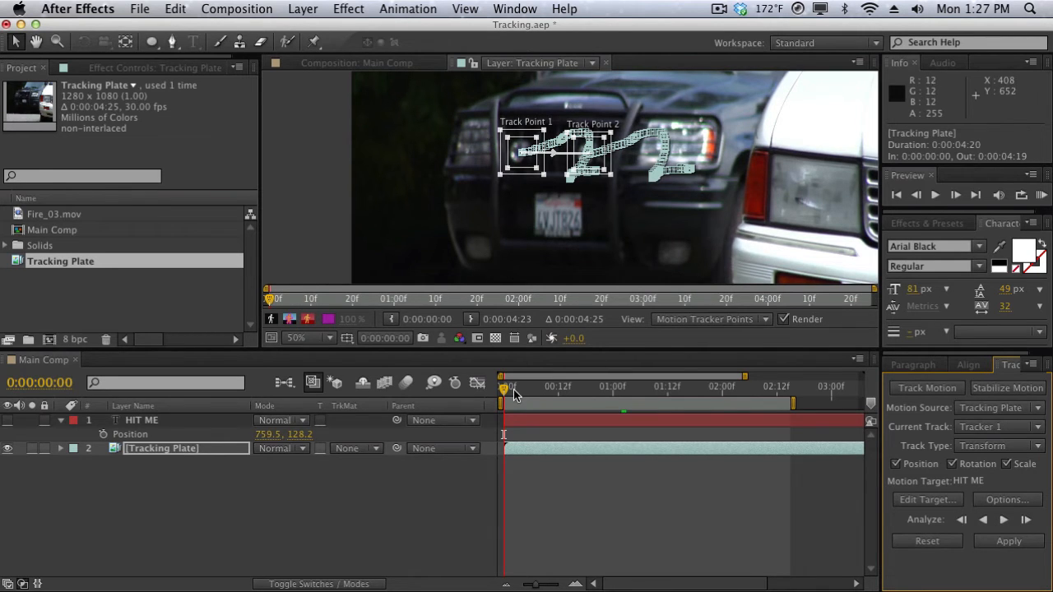
left_click_drag(503, 393, 774, 385)
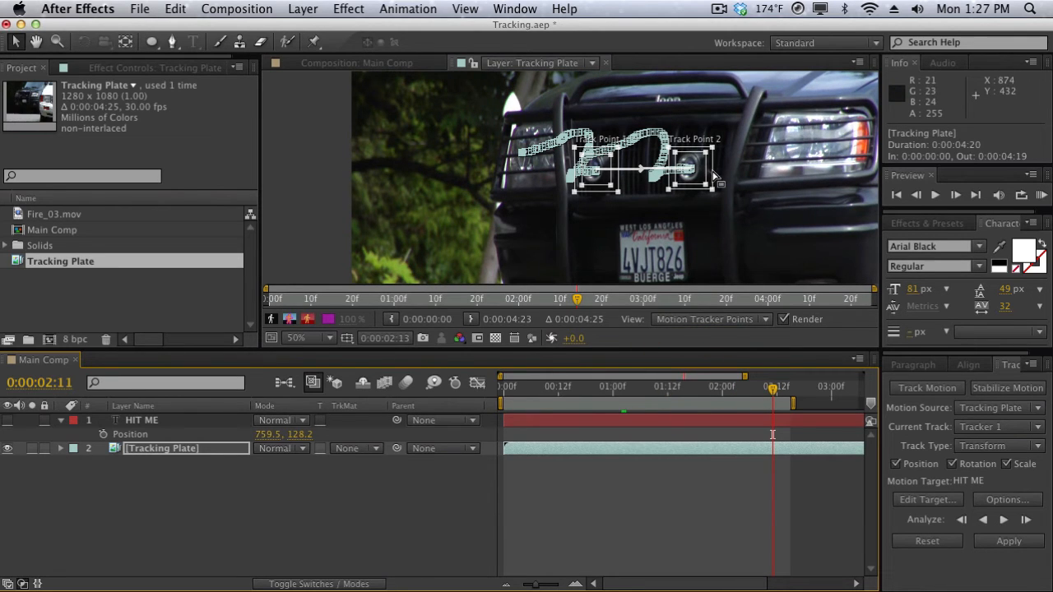
- Add a null object named "Tracking Data" and reselect the Tracking Plate layer with its tracker
left_click(304, 8)
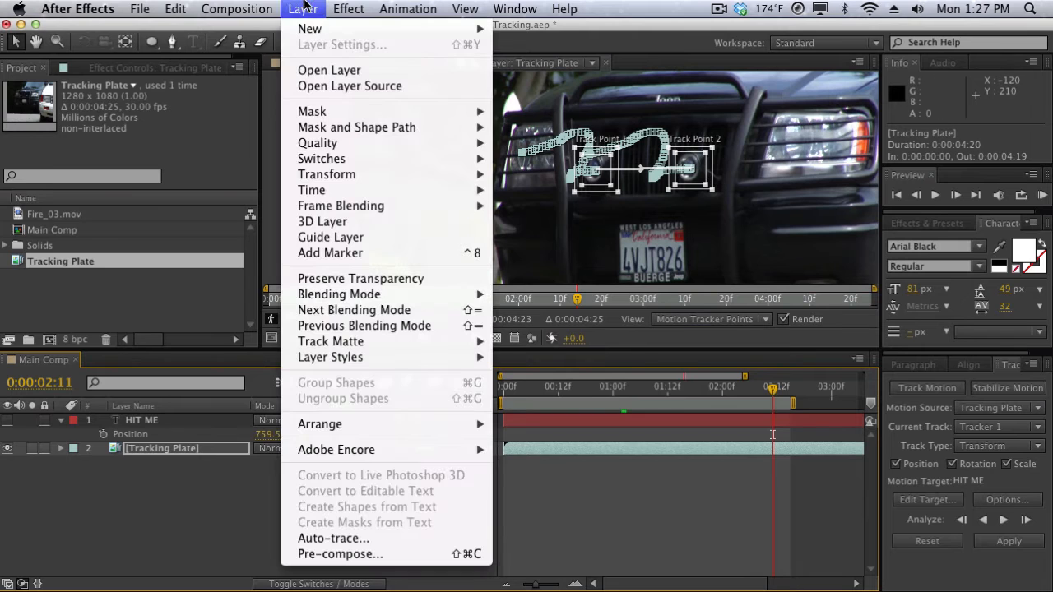
mouse_move(308, 29)
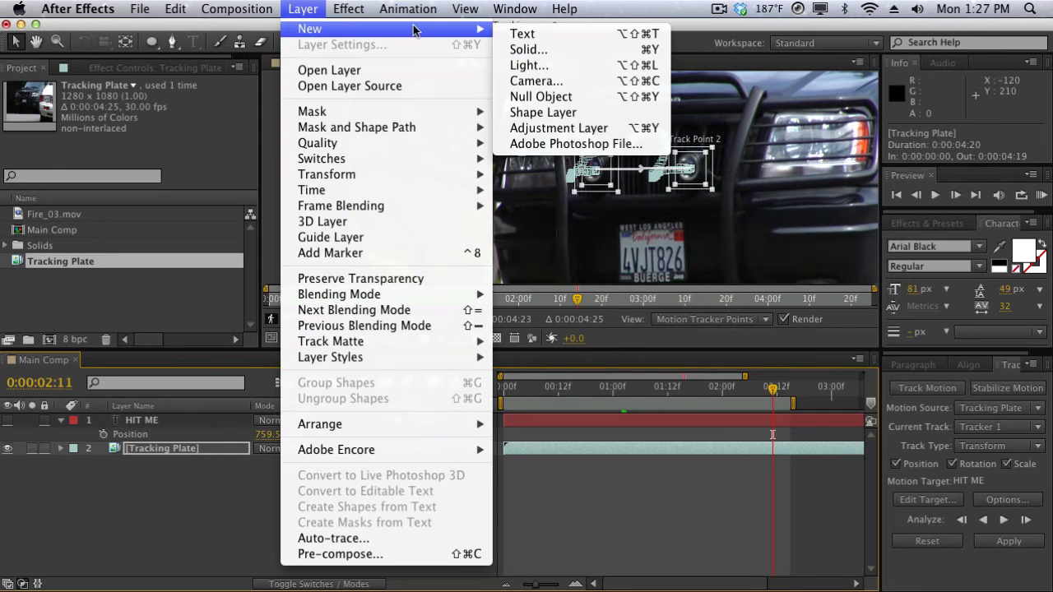
left_click(535, 97)
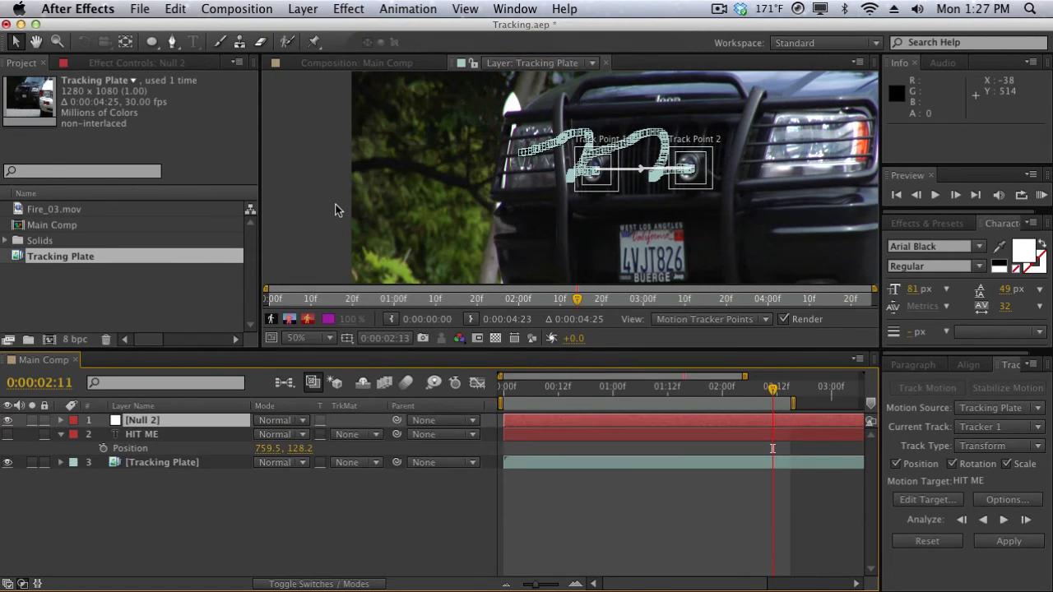
left_click(229, 425)
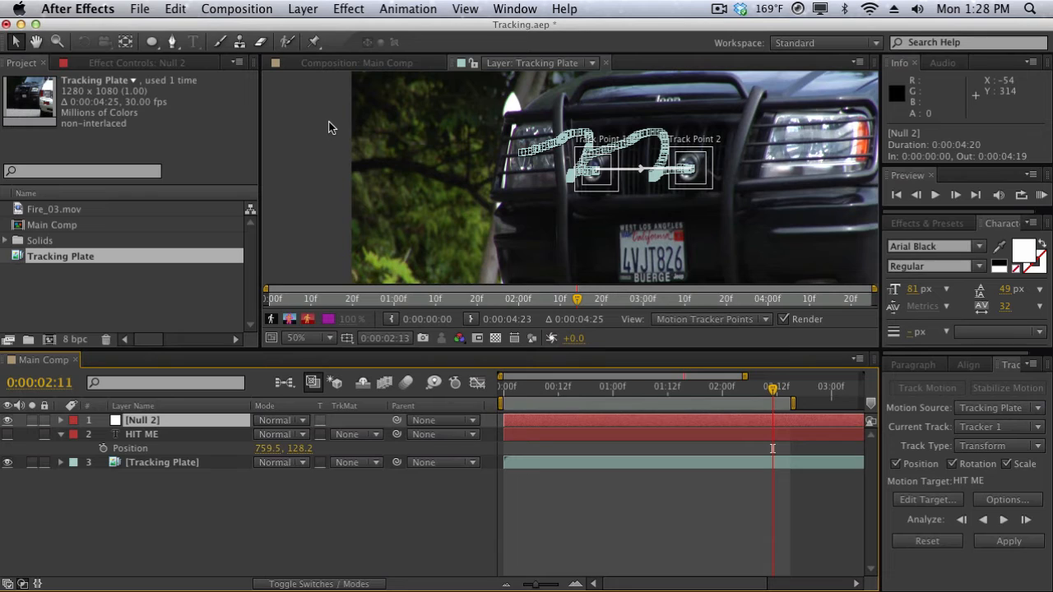
key("Return")
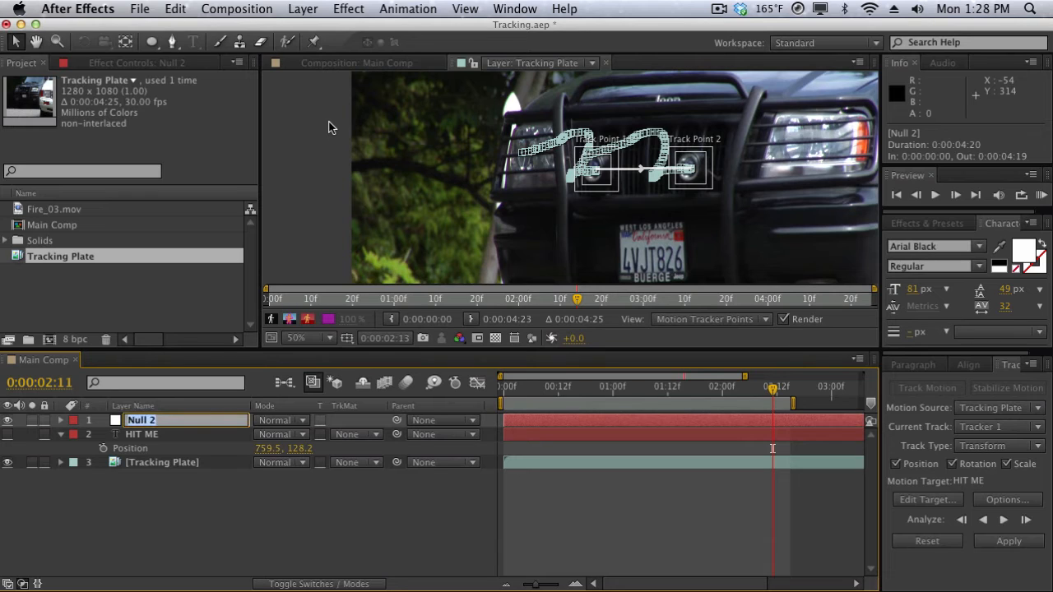
type("Tracking Data")
left_click(423, 102)
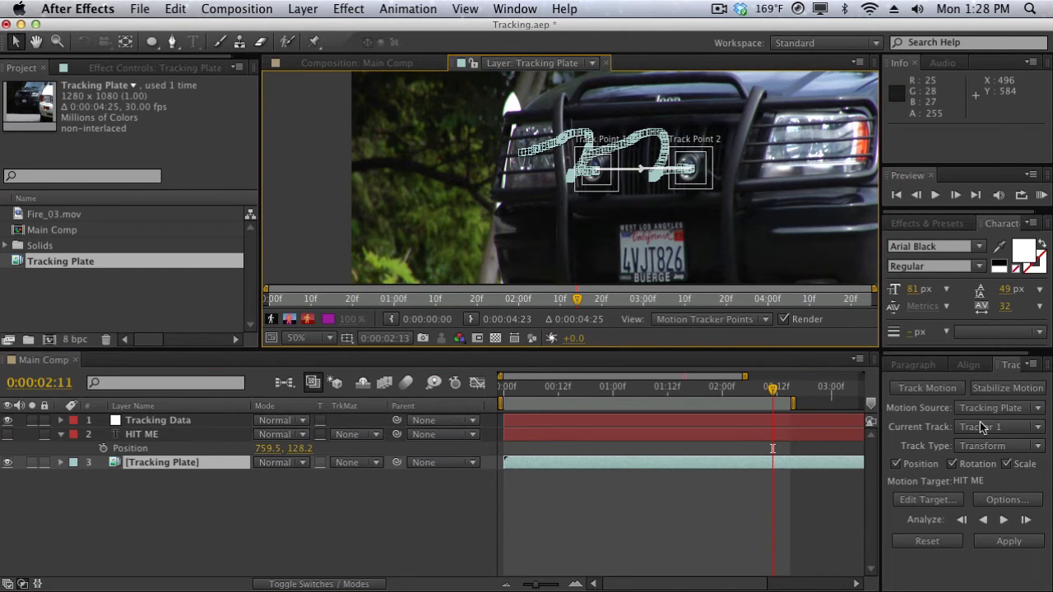
- Set the tracker's motion target to the Tracking Data null layer
left_click(938, 499)
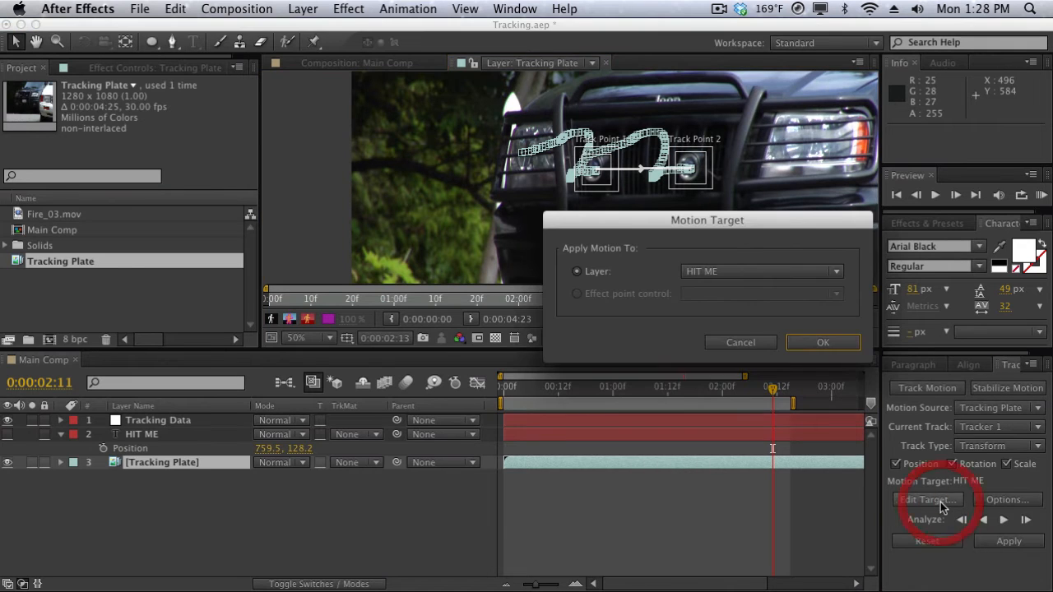
left_click(696, 273)
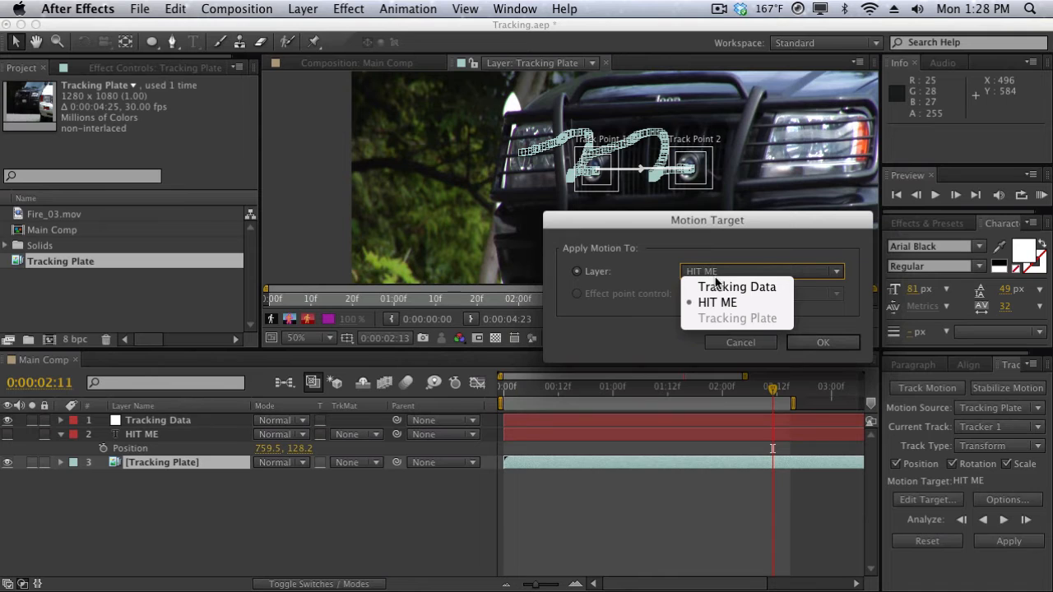
left_click(717, 286)
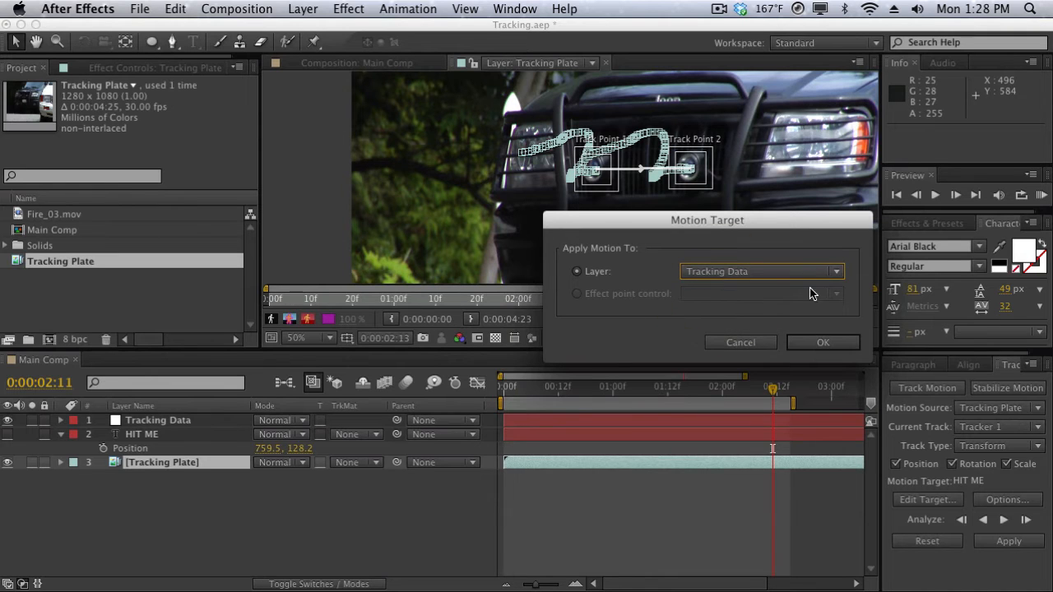
left_click(815, 341)
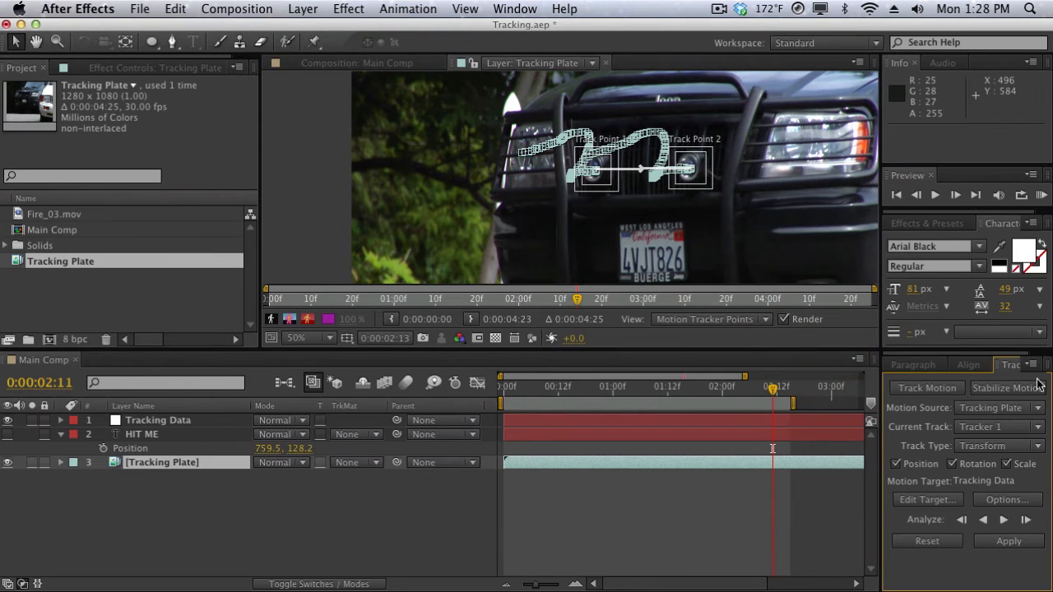
- Apply the track to the null in both X and Y, collapse its properties and scrub through to 0:00:02:10 to check it
left_click(1009, 542)
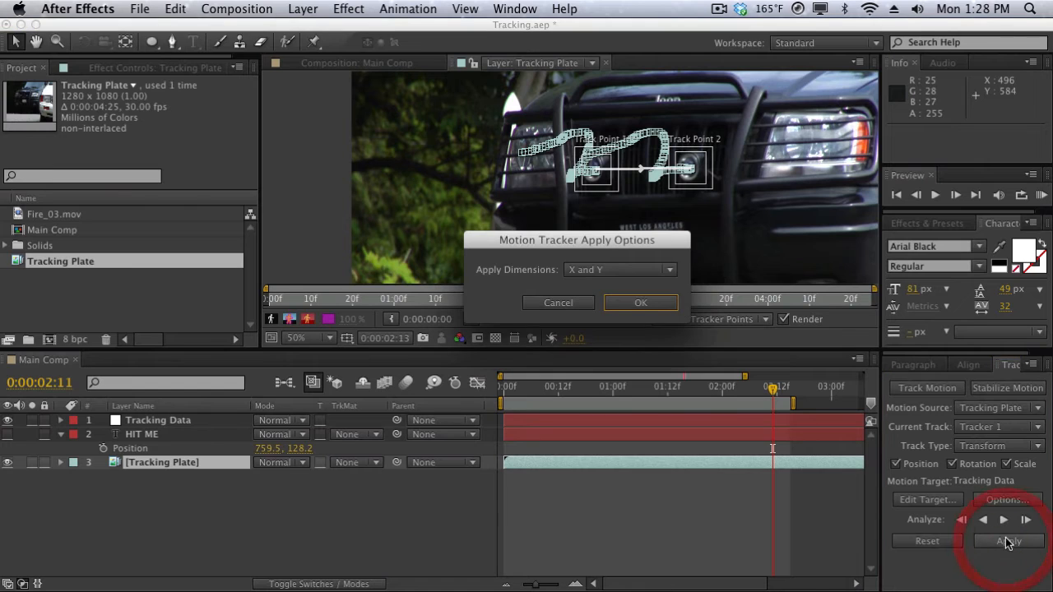
left_click(605, 269)
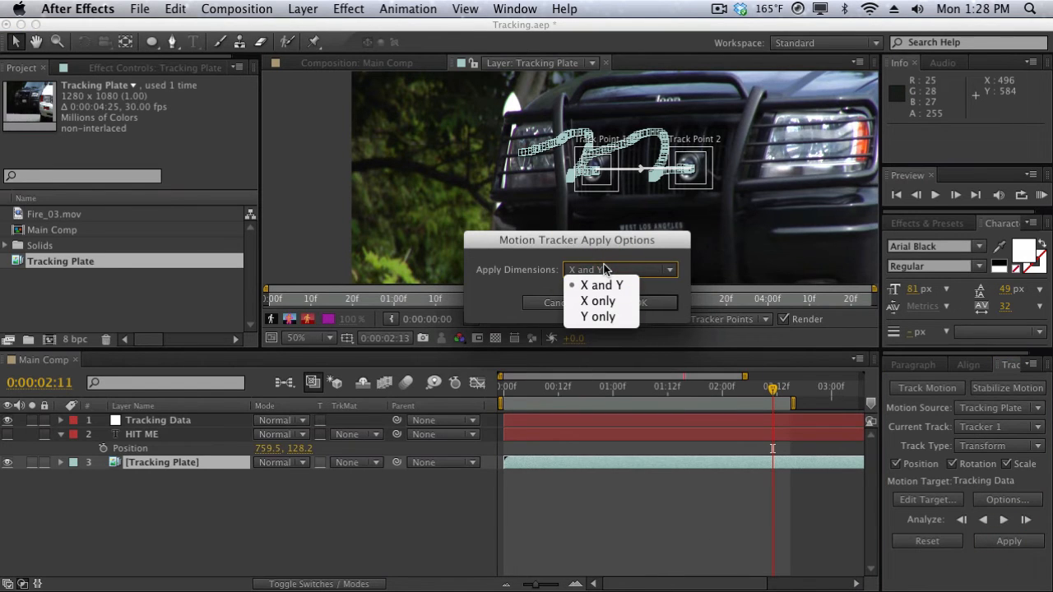
left_click(601, 285)
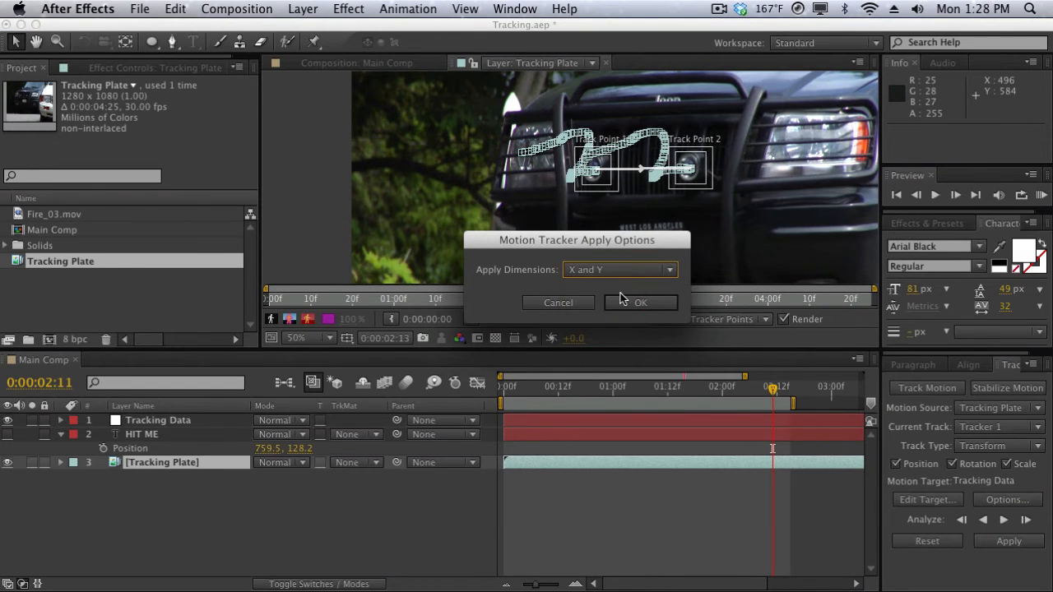
left_click(621, 302)
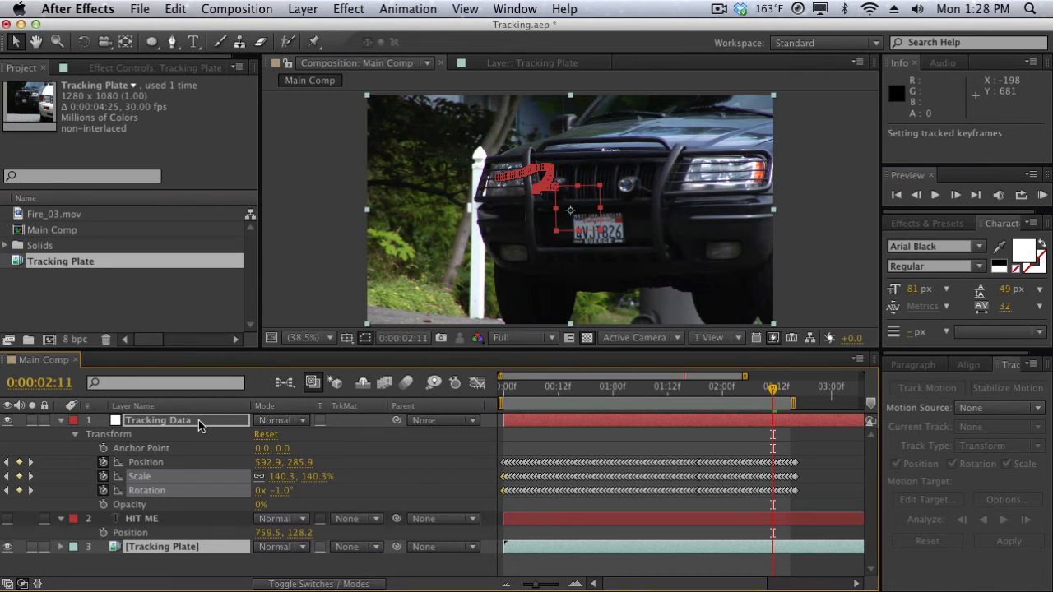
left_click(61, 420)
left_click_drag(523, 387, 768, 387)
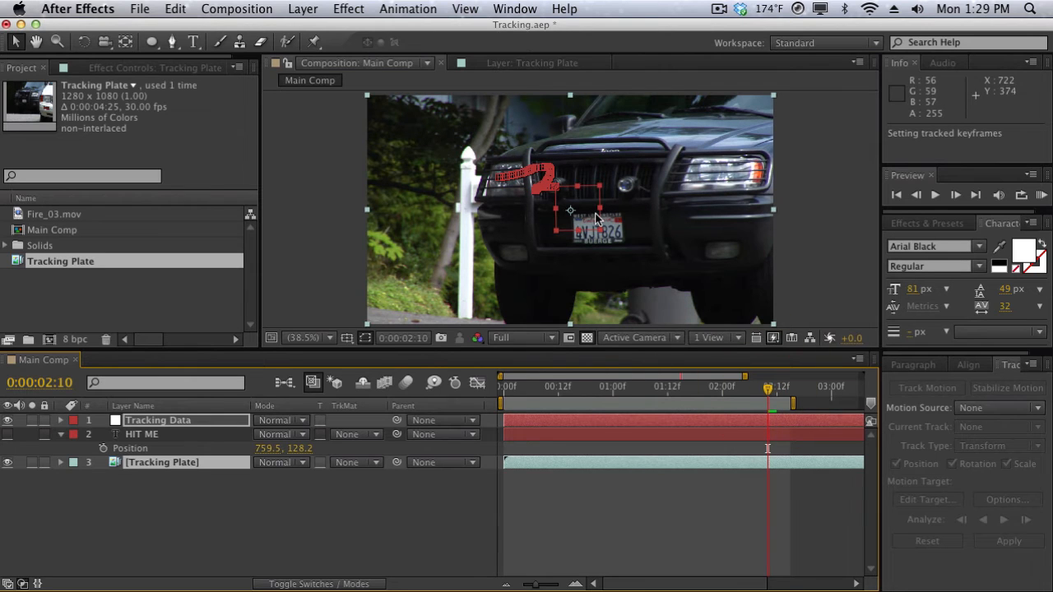
- Show the HIT ME text layer and, at the first frame, move it above the SUV's hood to about 587.9, 156.7
left_click(8, 435)
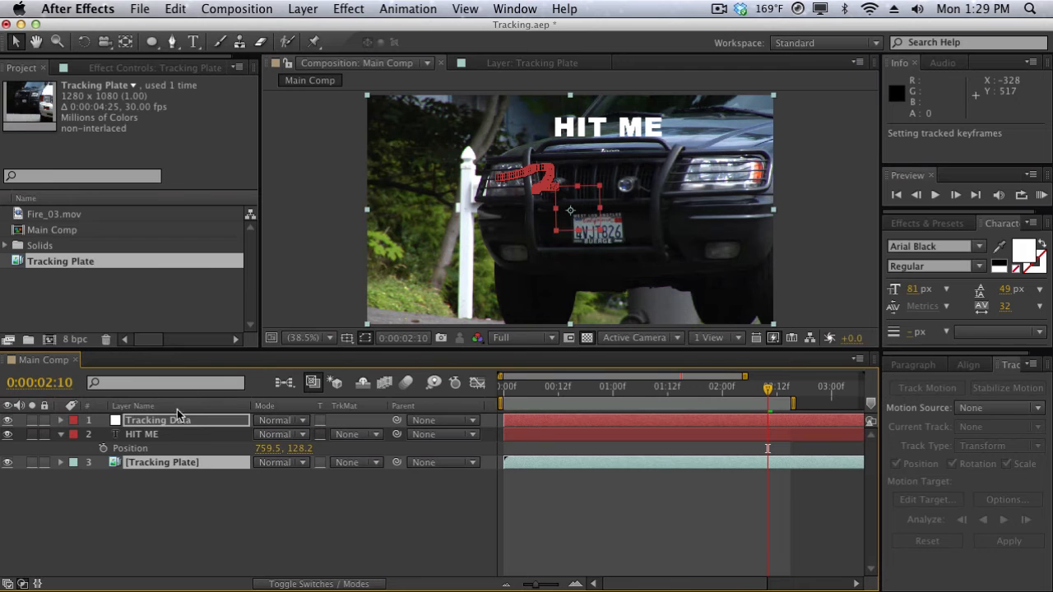
left_click(162, 441)
key("Home")
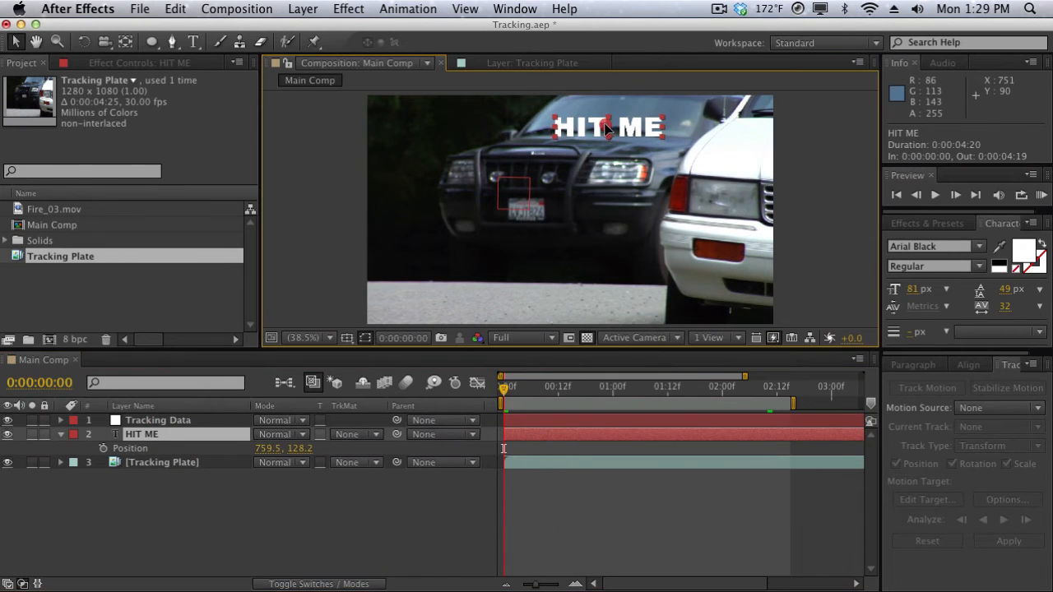
left_click_drag(601, 123, 547, 133)
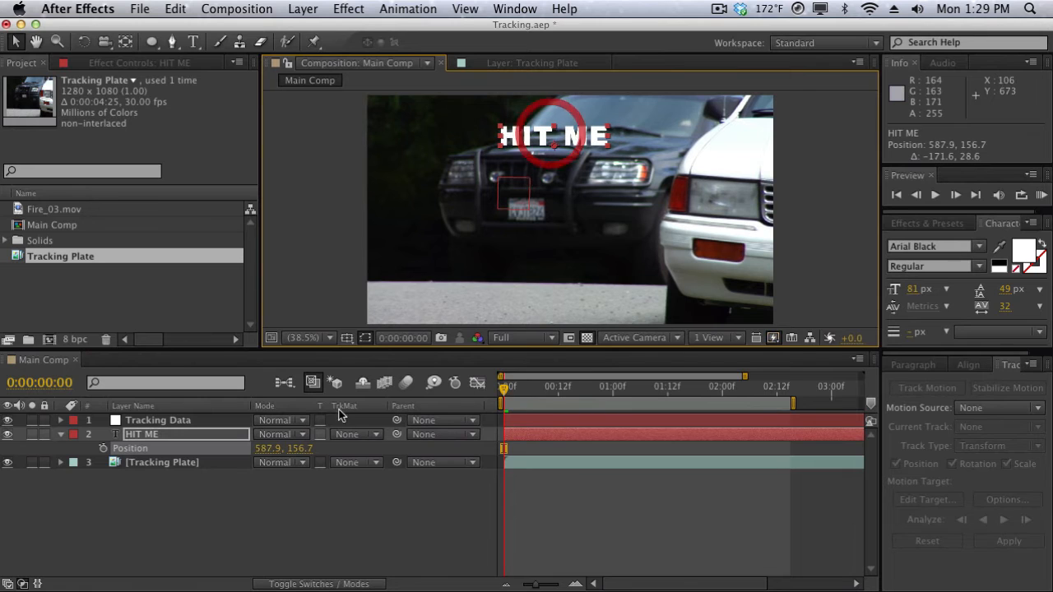
- Make HIT ME a 3D layer, set its Y orientation to 2° and nudge it to about 593.2, 149.8, -0.2
left_click(349, 583)
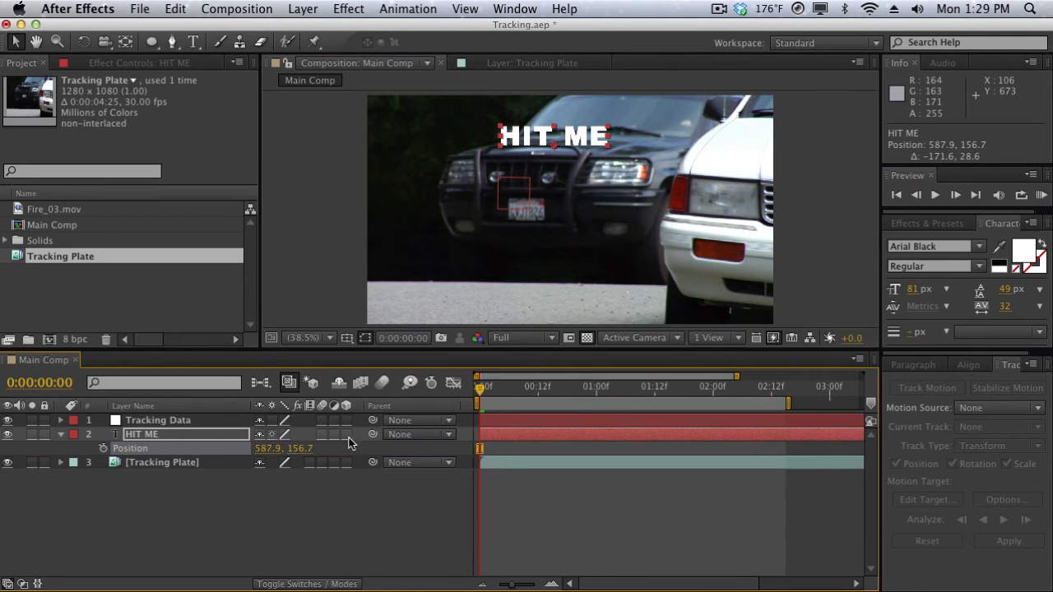
left_click(346, 434)
mouse_move(304, 448)
left_mouse_down()
mouse_move(296, 462)
mouse_move(327, 465)
mouse_move(311, 463)
left_mouse_up()
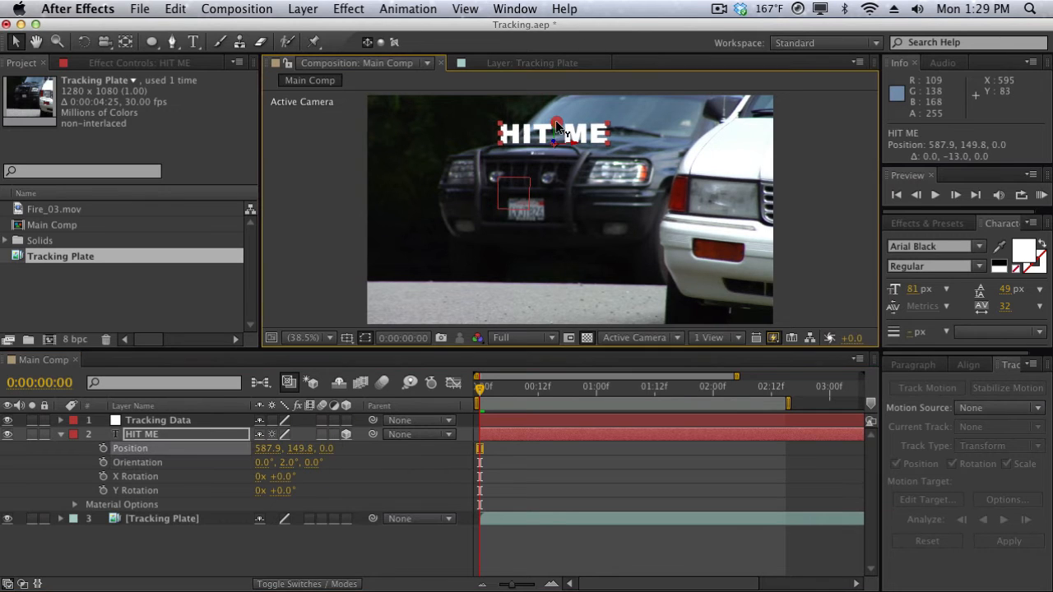
mouse_move(557, 130)
left_mouse_down()
mouse_move(569, 139)
mouse_move(547, 144)
left_mouse_up()
left_click(345, 188)
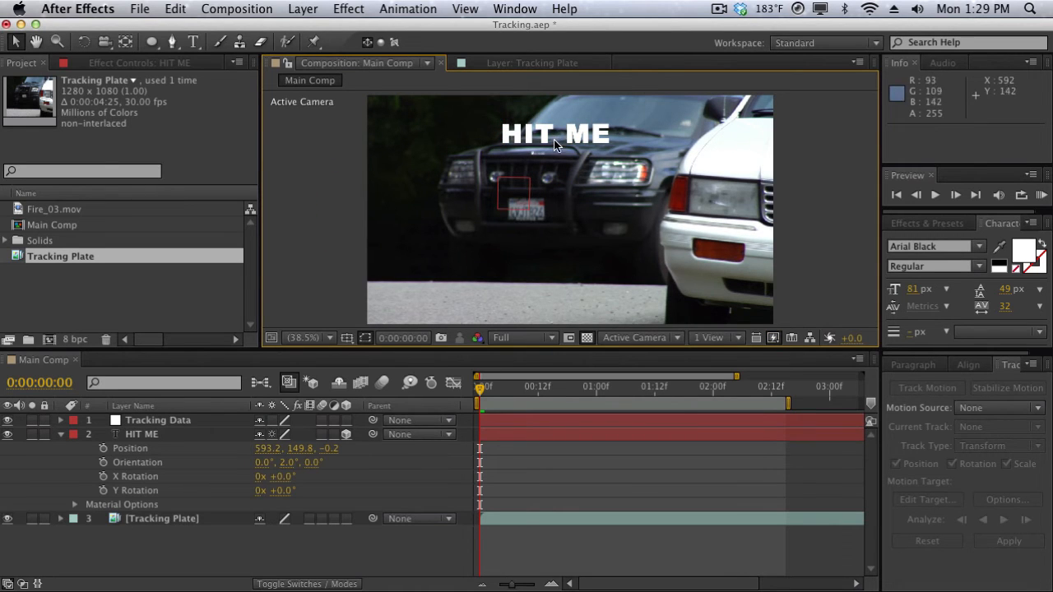
- Parent the HIT ME layer to the Tracking Data null at the first frame
mouse_move(483, 392)
left_mouse_down()
mouse_move(649, 387)
mouse_move(483, 386)
mouse_move(471, 376)
left_mouse_up()
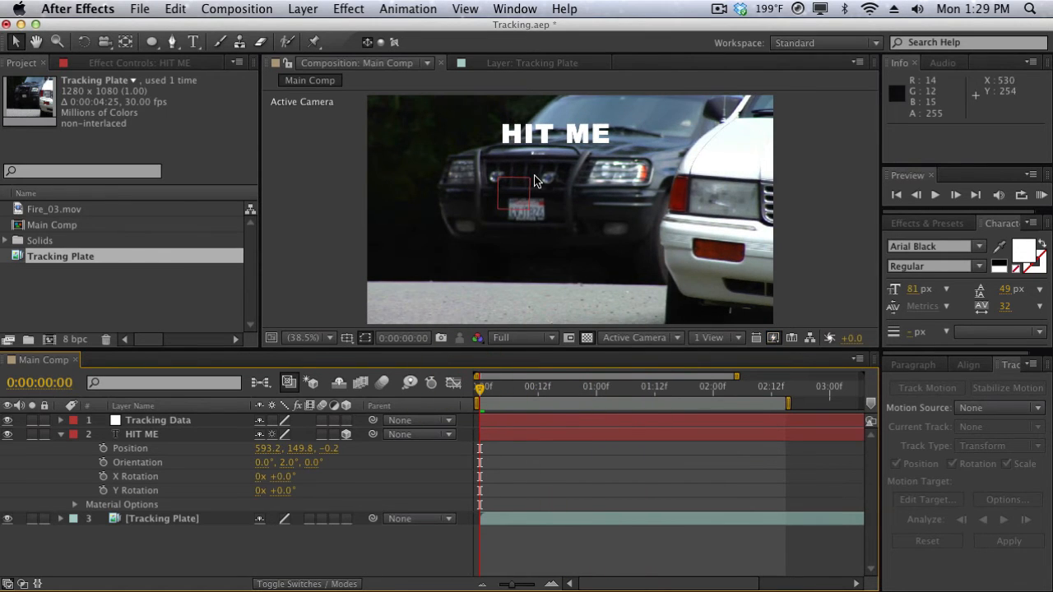
left_click(201, 419)
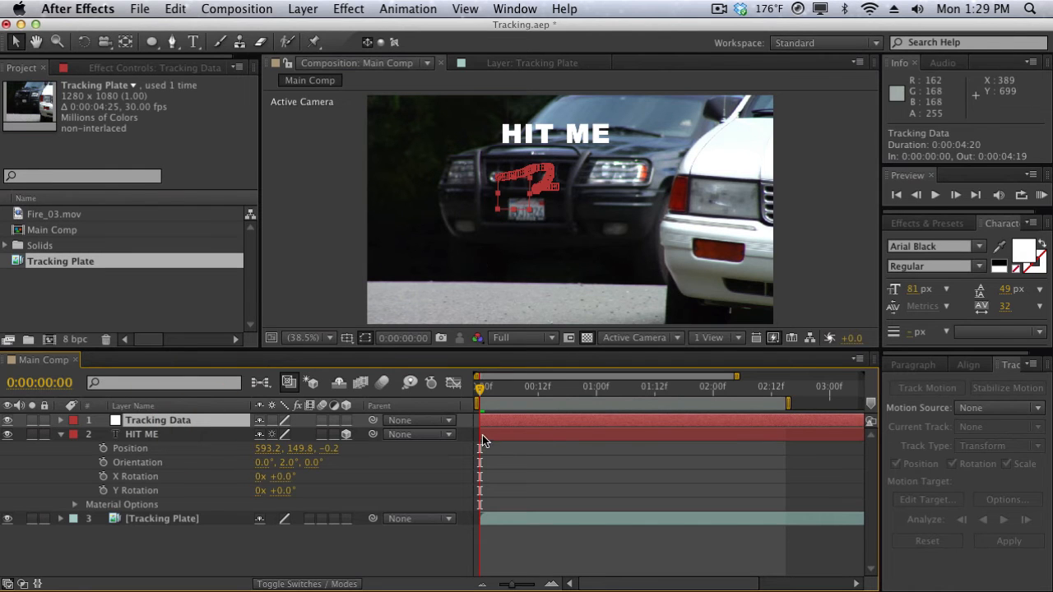
left_click_drag(480, 388, 207, 422)
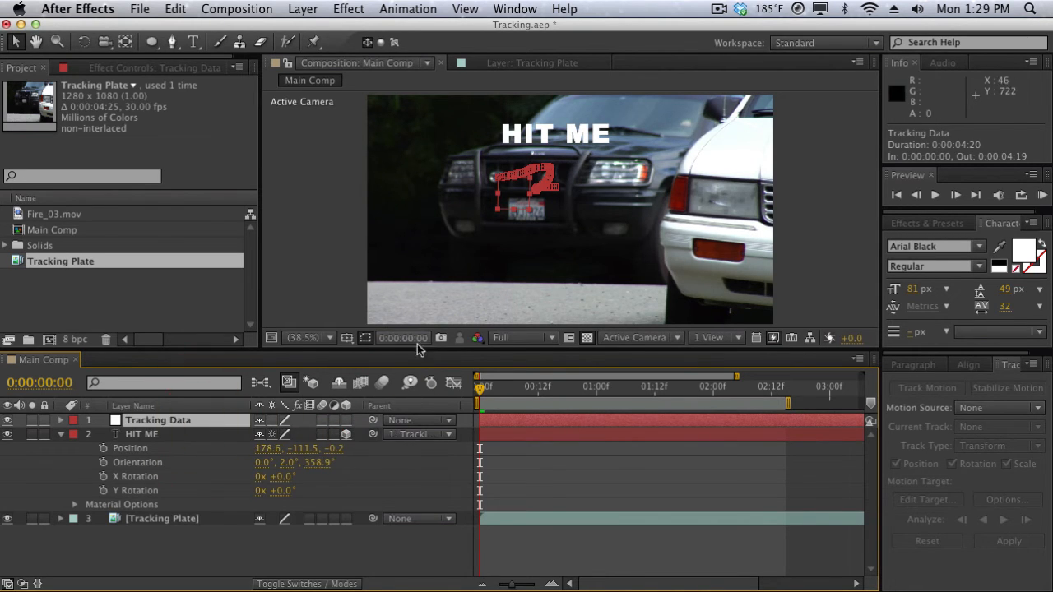
left_click(185, 435)
left_click(183, 422)
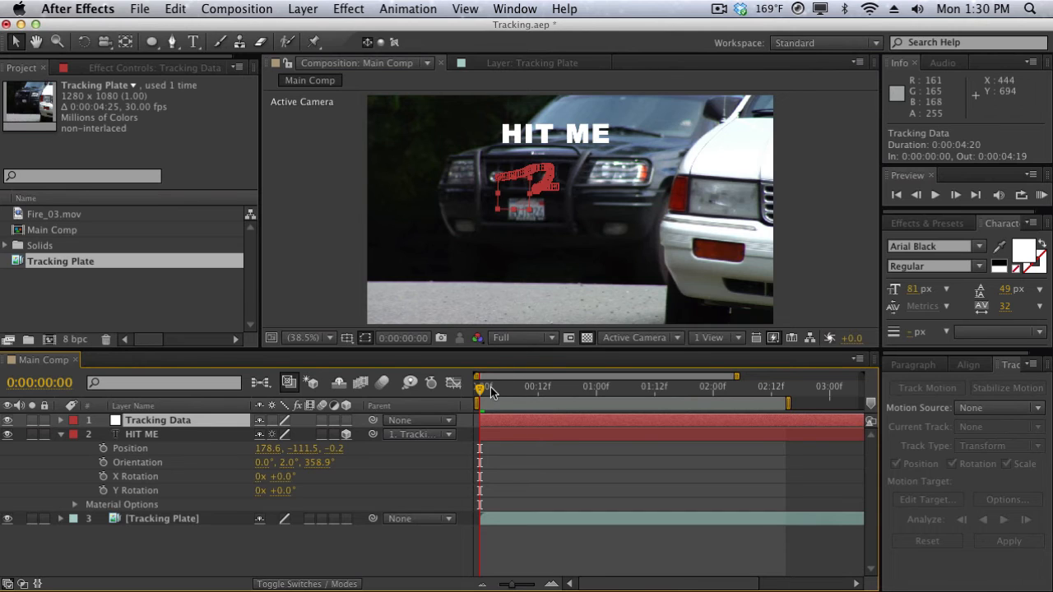
- Scrub through the timeline to check how the HIT ME text follows the SUV, ending at 0:00:00:01
left_click_drag(481, 393, 483, 345)
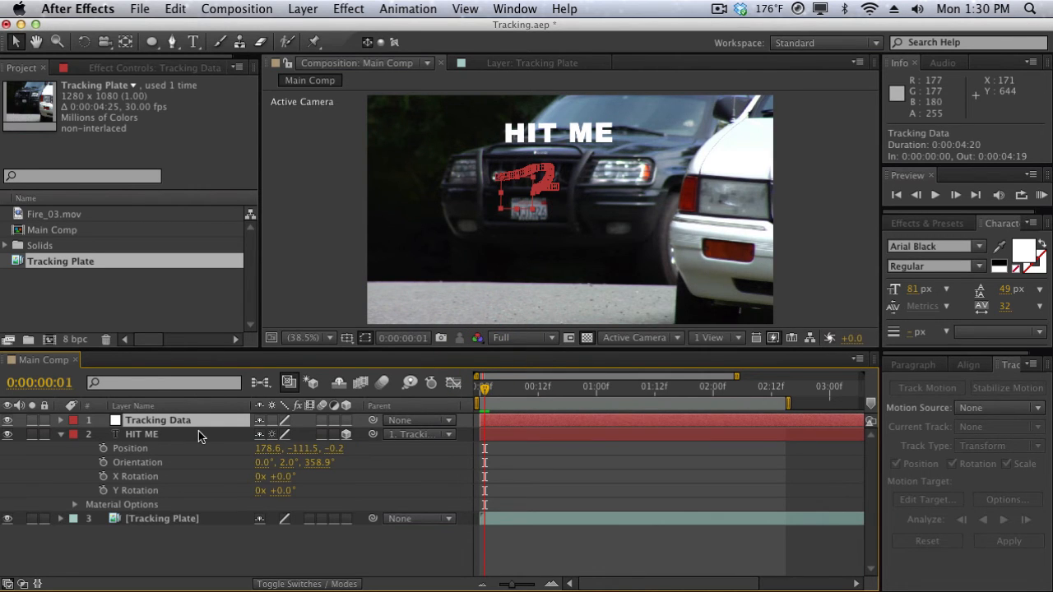
left_click_drag(645, 387, 654, 387)
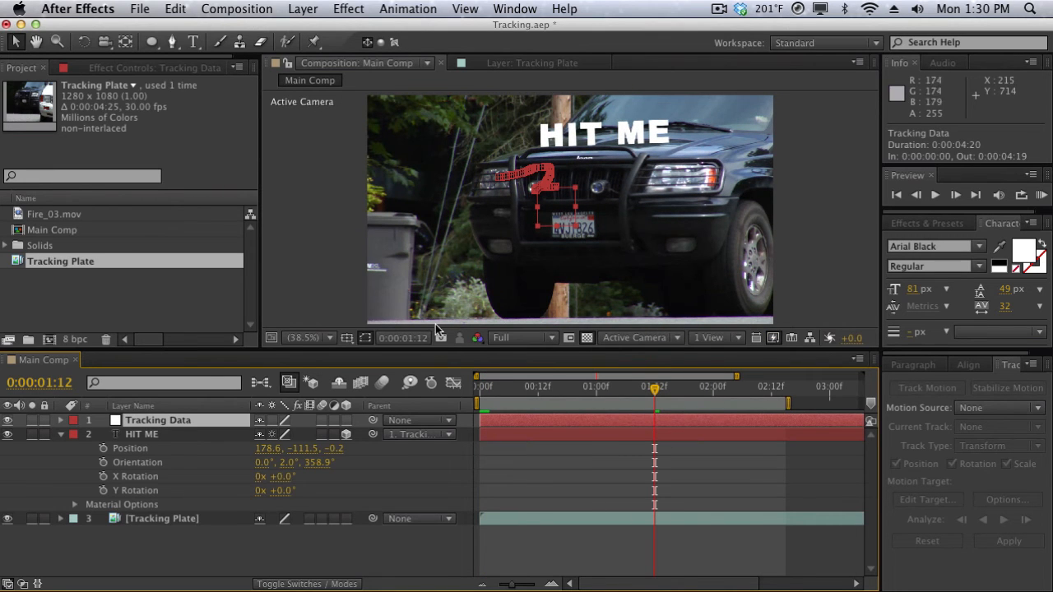
left_click_drag(581, 400, 487, 388)
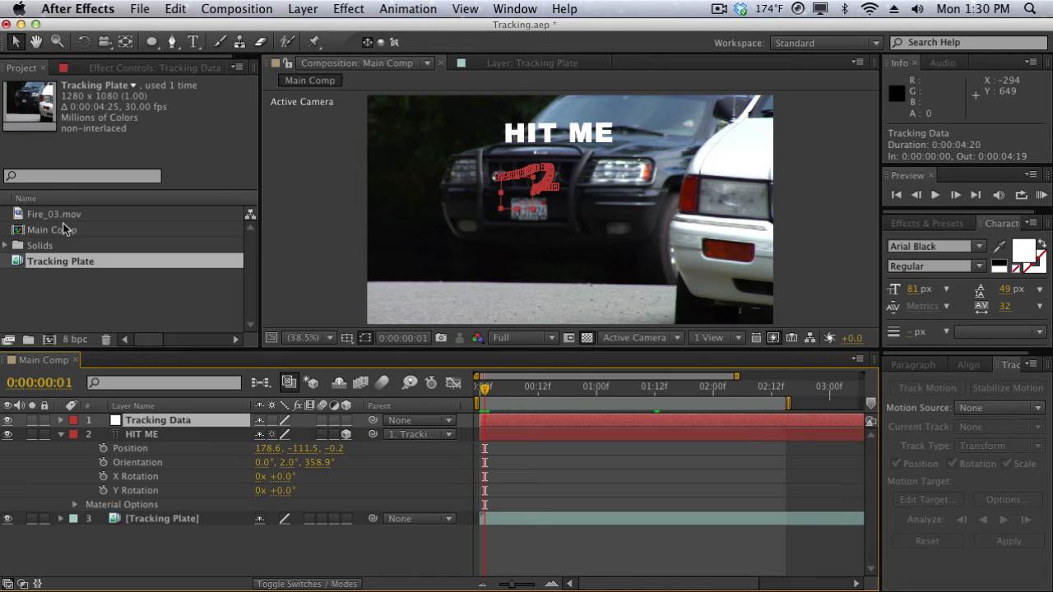
- Add Fire_03.mov as the top layer with the Add blending mode and hide the HIT ME text
left_click_drag(66, 215, 603, 204)
left_click_drag(579, 204, 578, 221)
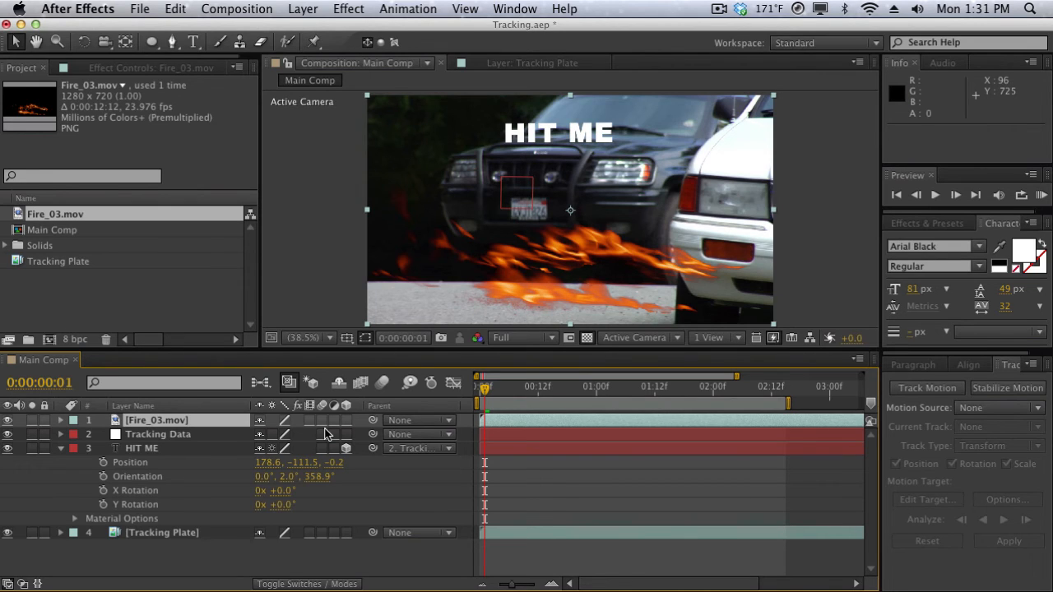
left_click(329, 583)
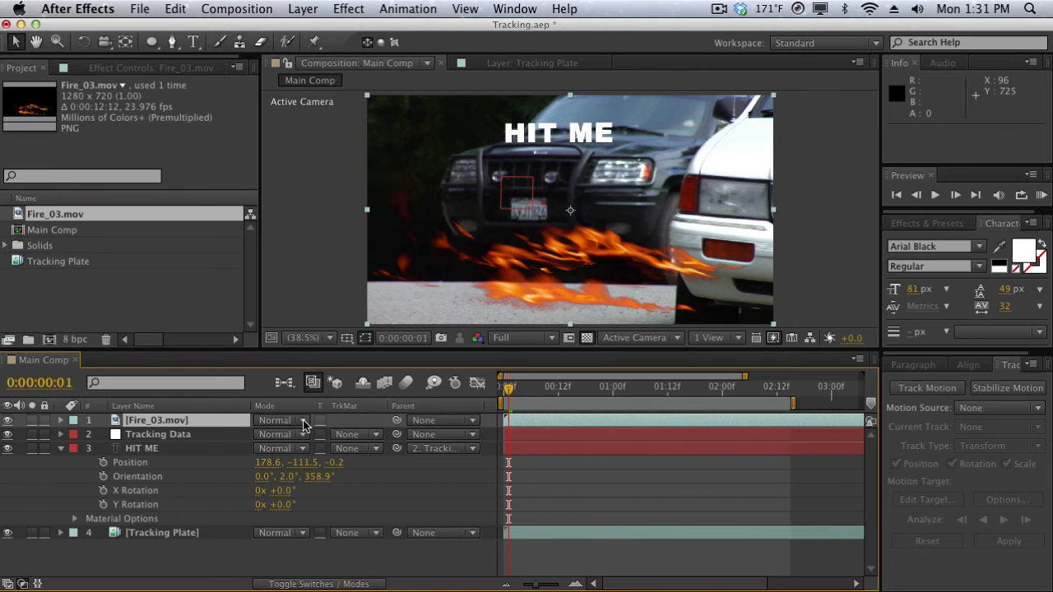
left_click(300, 421)
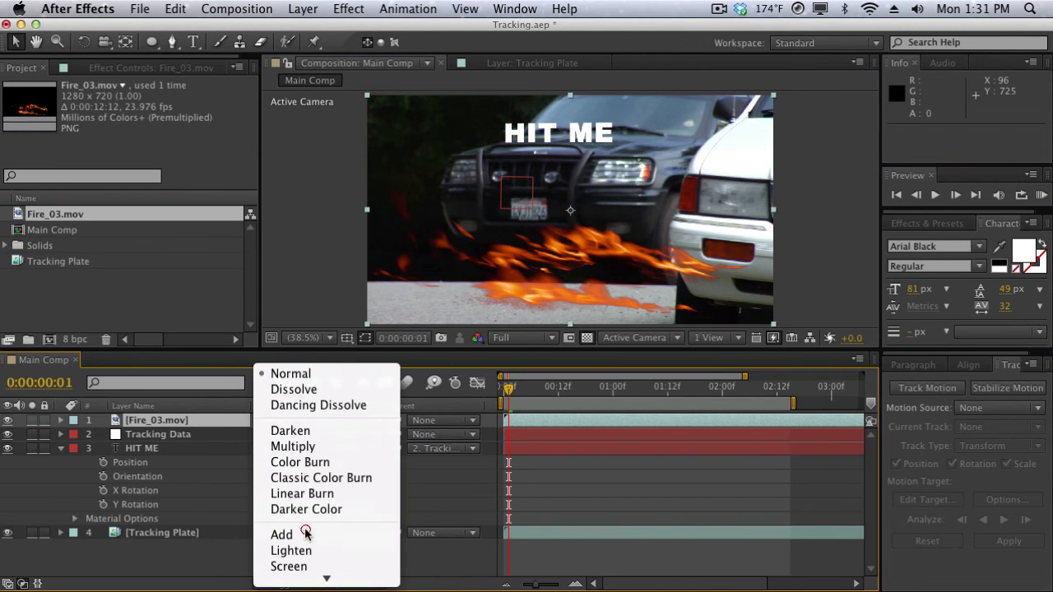
left_click(288, 534)
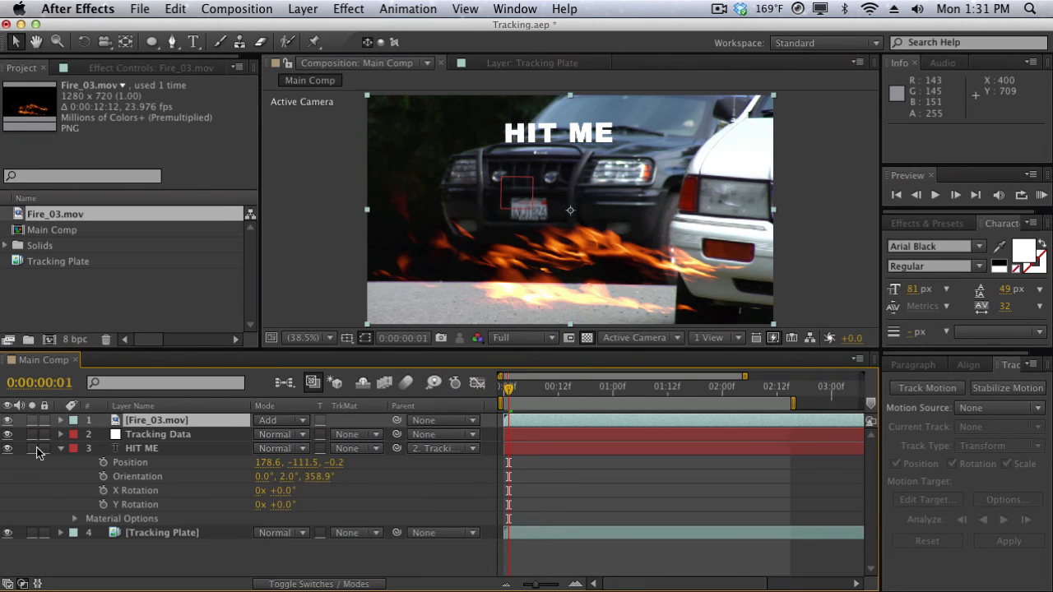
left_click(7, 449)
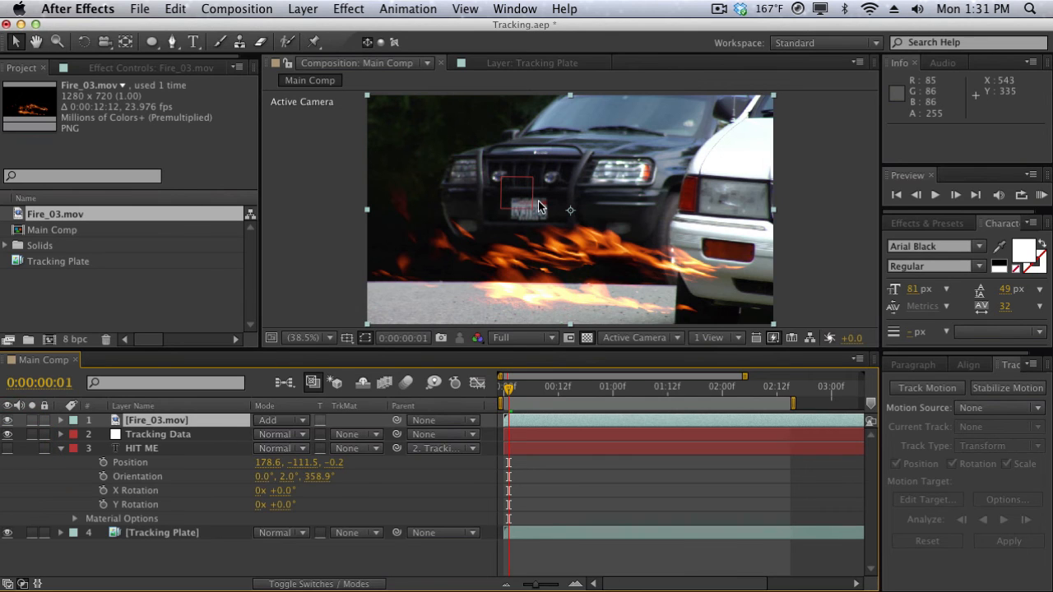
- Scale the fire layer to 48% and place it over the SUV's hood at about 668.6, 40.3
key("s")
left_click_drag(273, 436, 239, 437)
left_click_drag(582, 262, 581, 151)
left_click_drag(273, 435, 270, 435)
left_click_drag(594, 136, 600, 142)
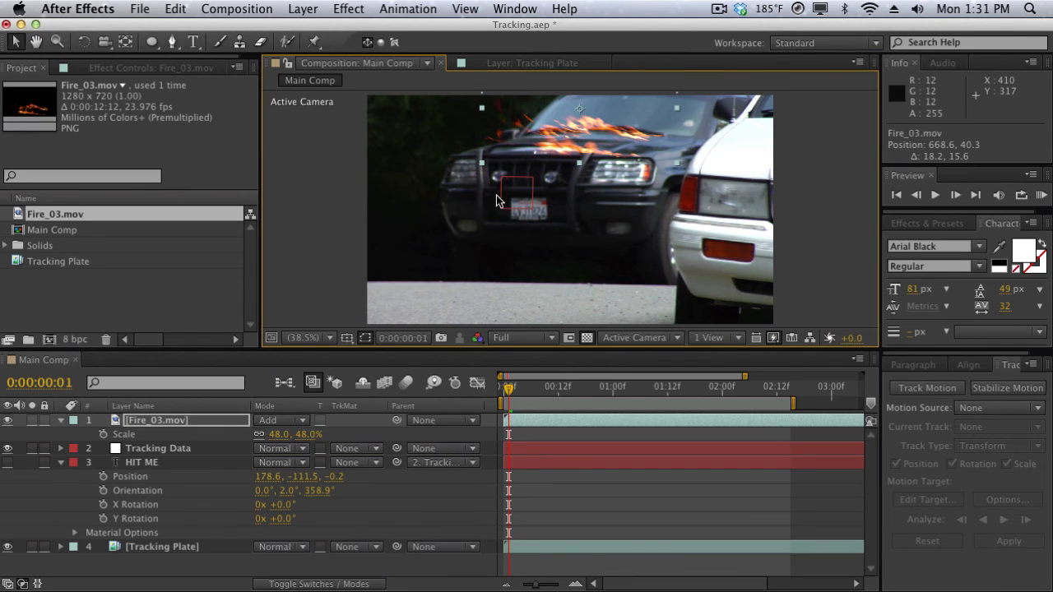
- Parent the Fire_03.mov layer to the Tracking Data null and check its motion with a RAM preview and a scrub to 0:00:01:00
left_click_drag(397, 420, 205, 451)
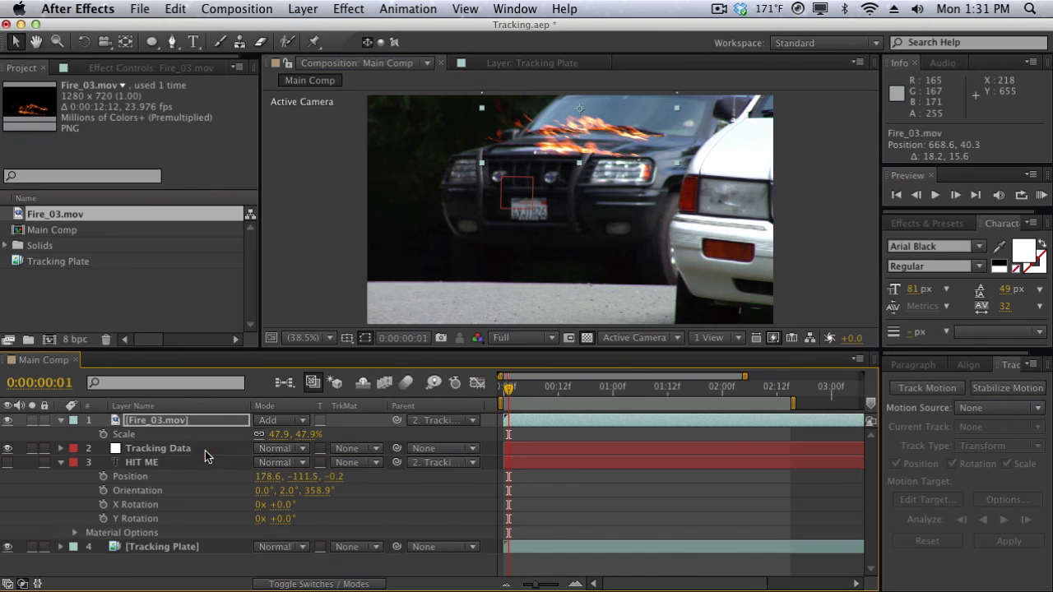
left_click(285, 204)
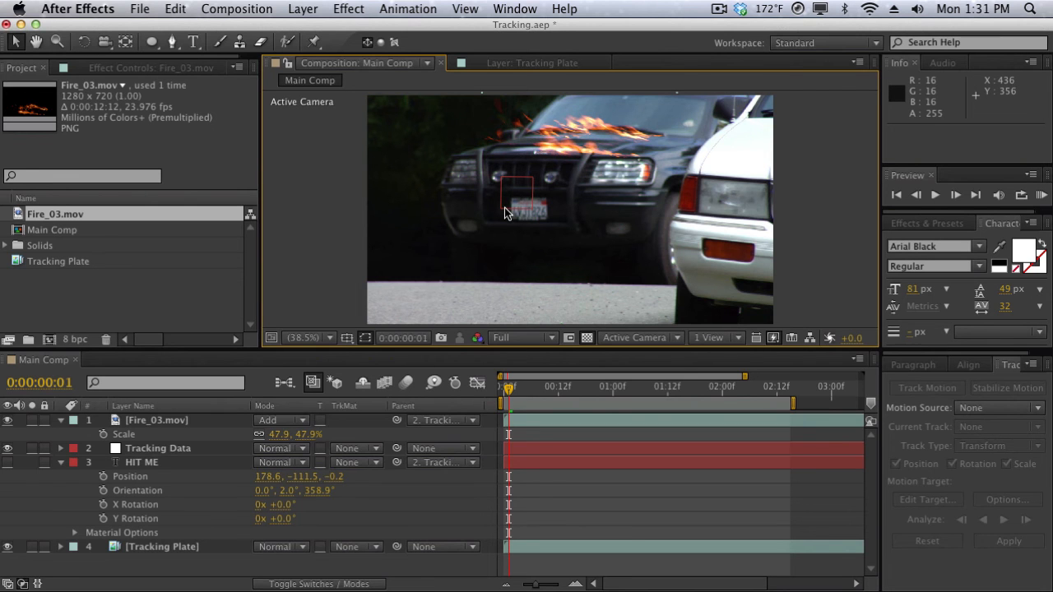
key("KP_0")
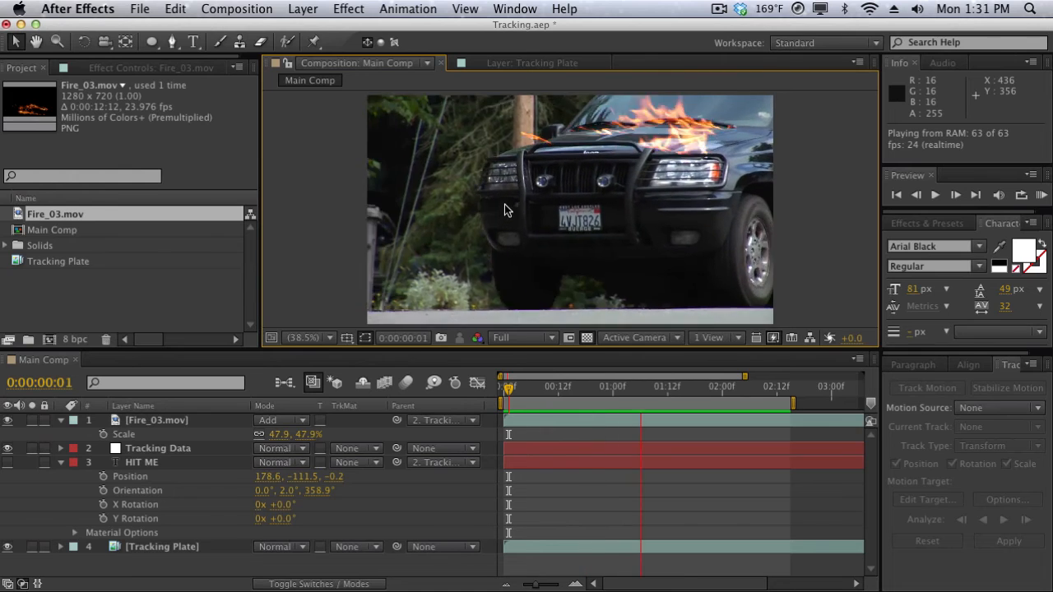
key("space")
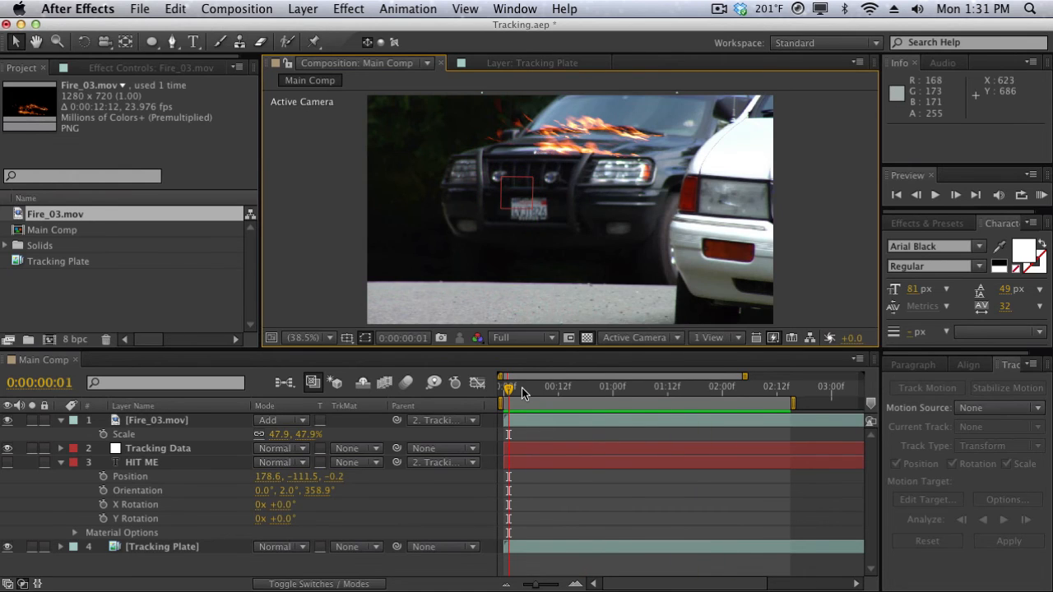
left_click_drag(522, 388, 610, 391)
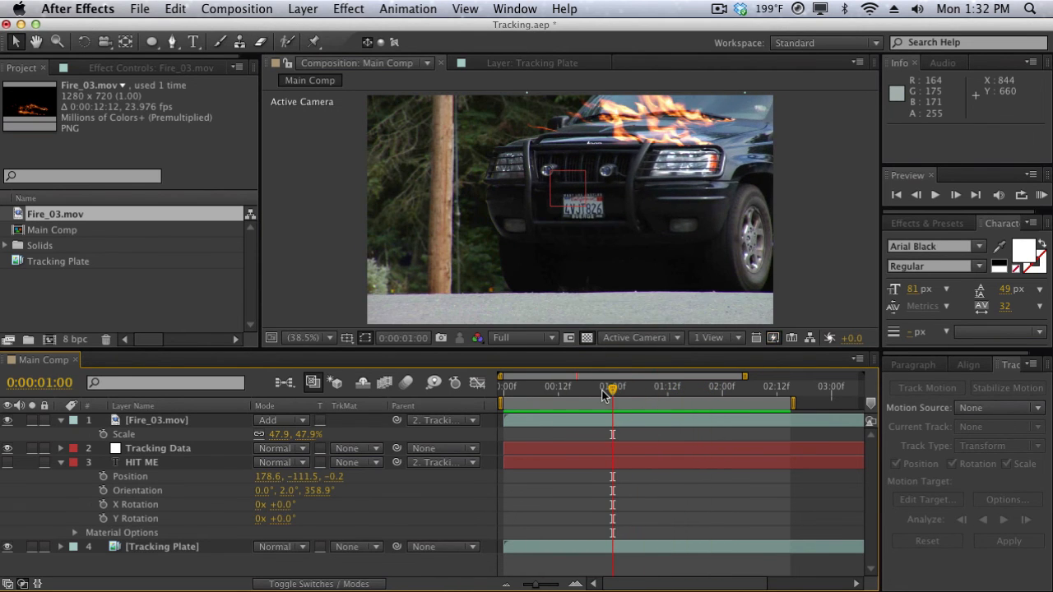